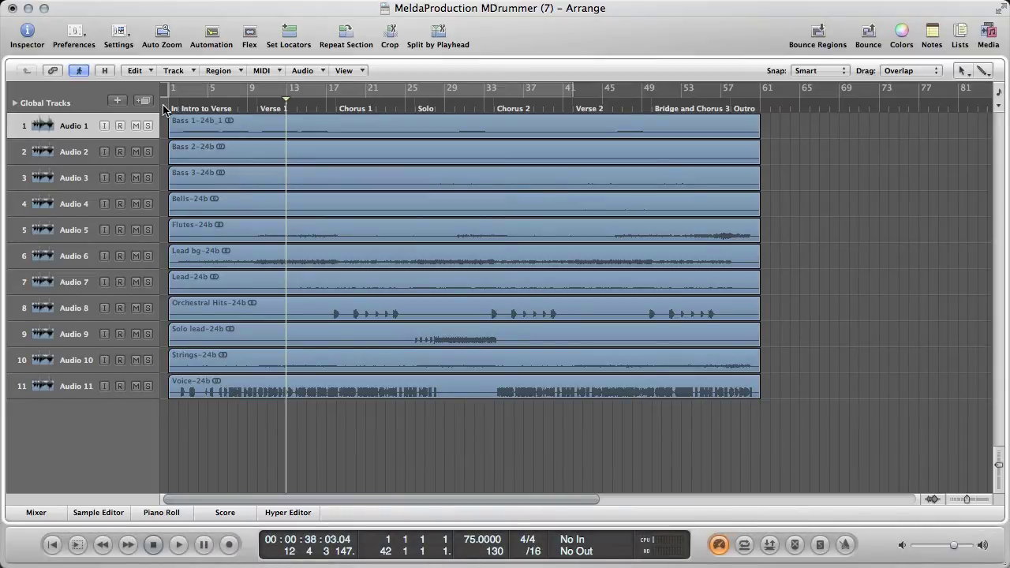
Step: Play the song, then add a software instrument track, Inst 1, and move it to the top
key("space")
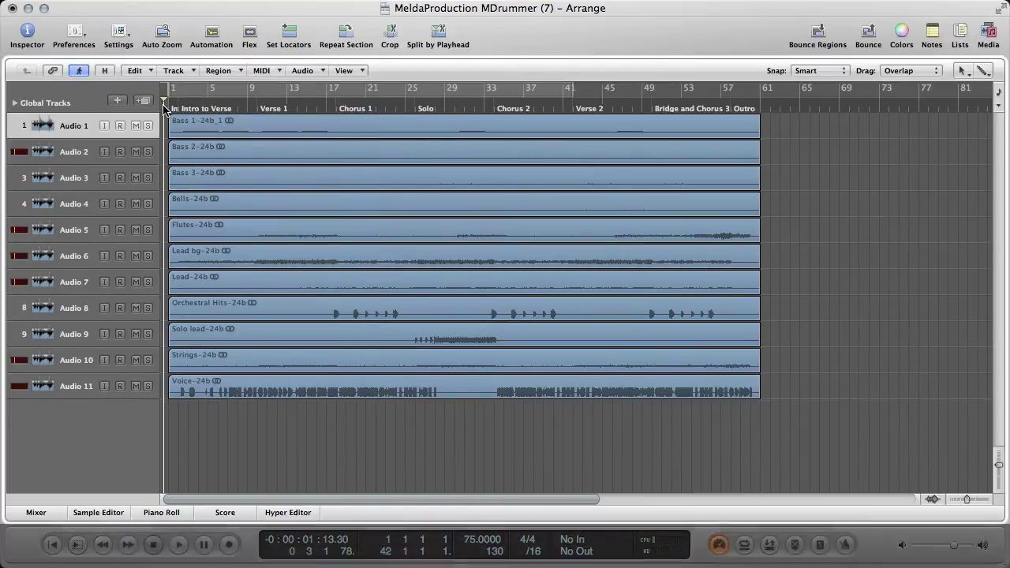
left_click(174, 71)
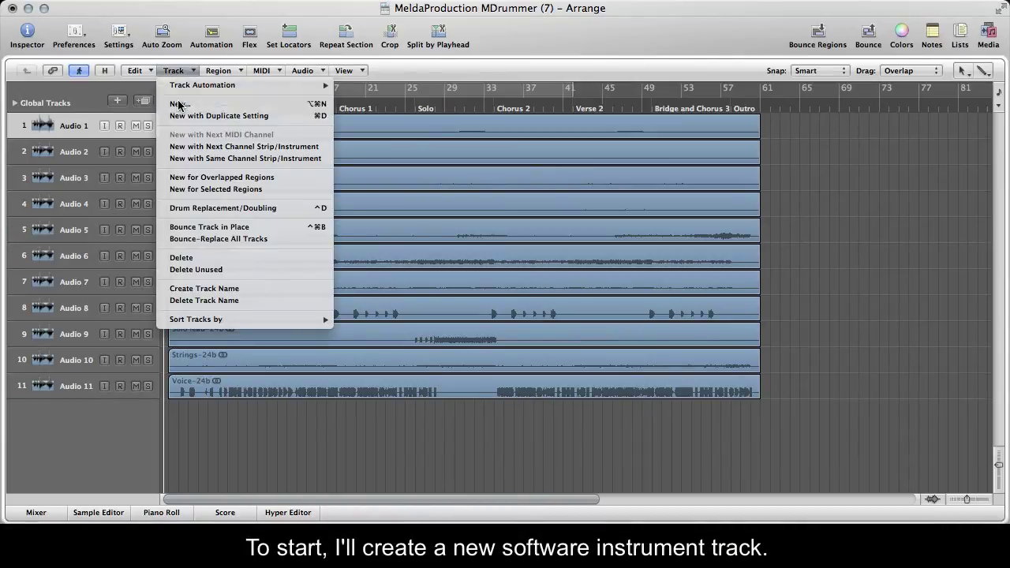
left_click(180, 103)
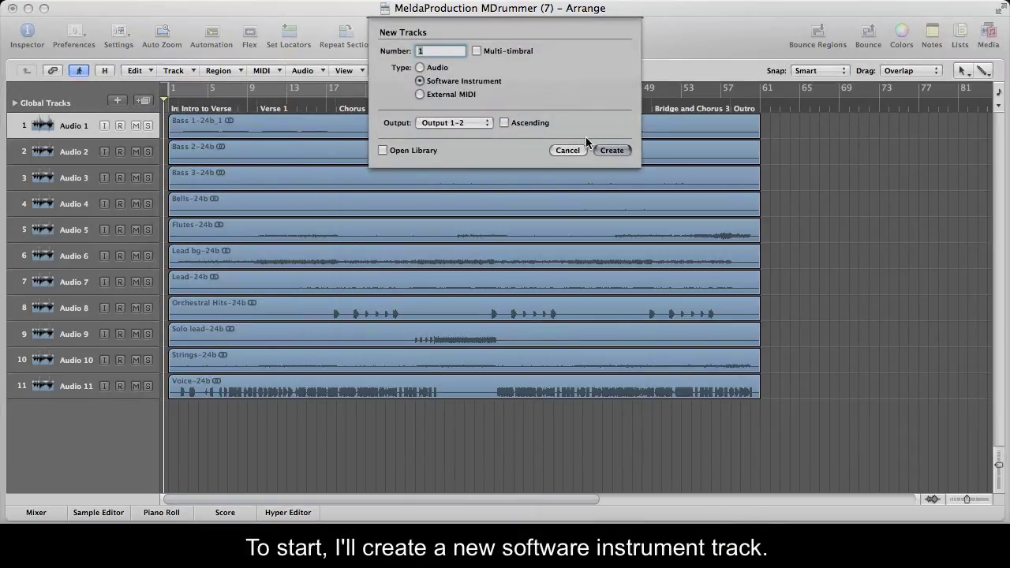
left_click(610, 150)
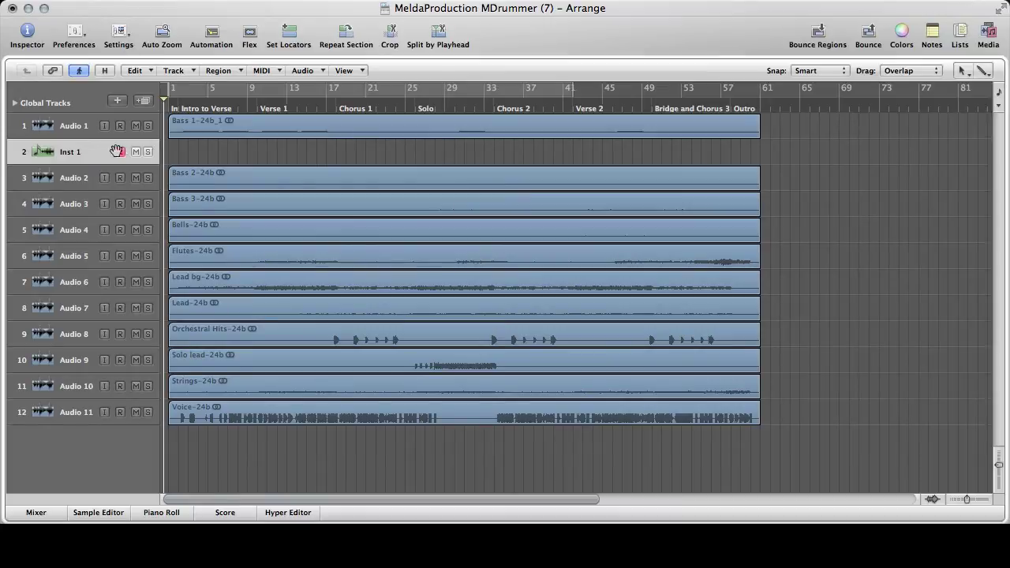
left_click_drag(88, 139, 87, 109)
Step: In the mixer, load MeldaProduction MDrummer1out (Stereo) as Inst 1's instrument
key("super+2")
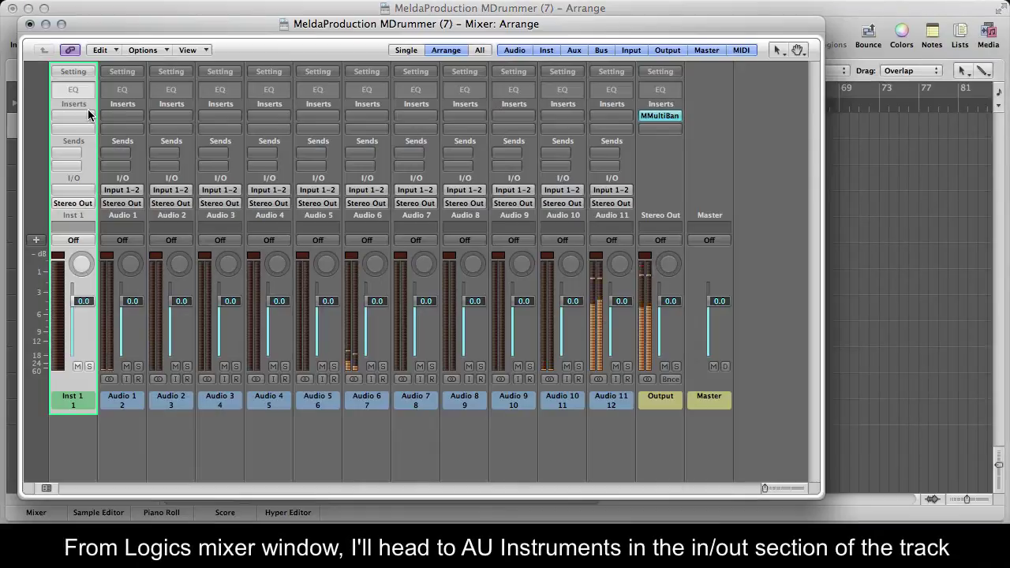
left_click(79, 190)
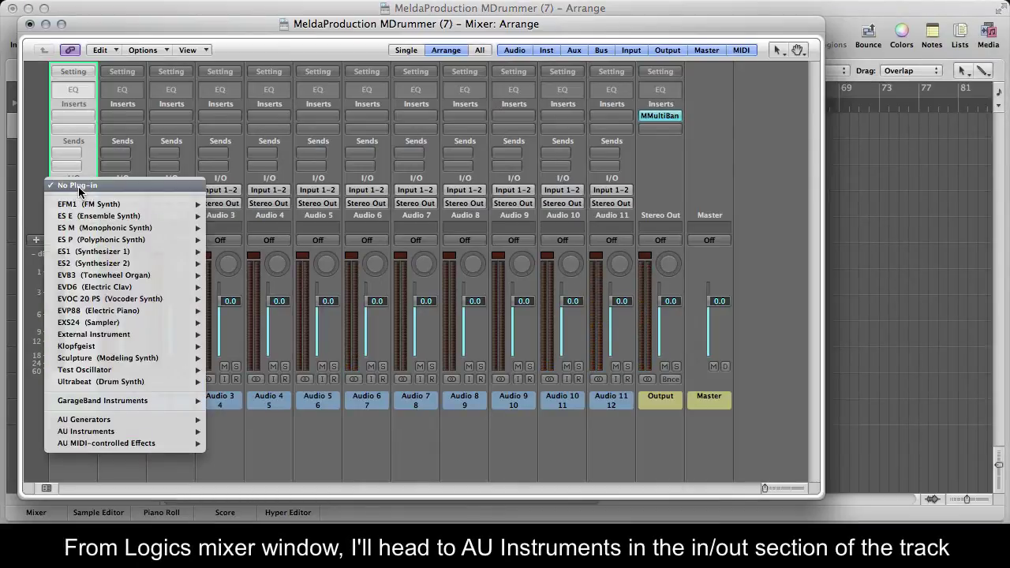
mouse_move(201, 438)
mouse_move(249, 444)
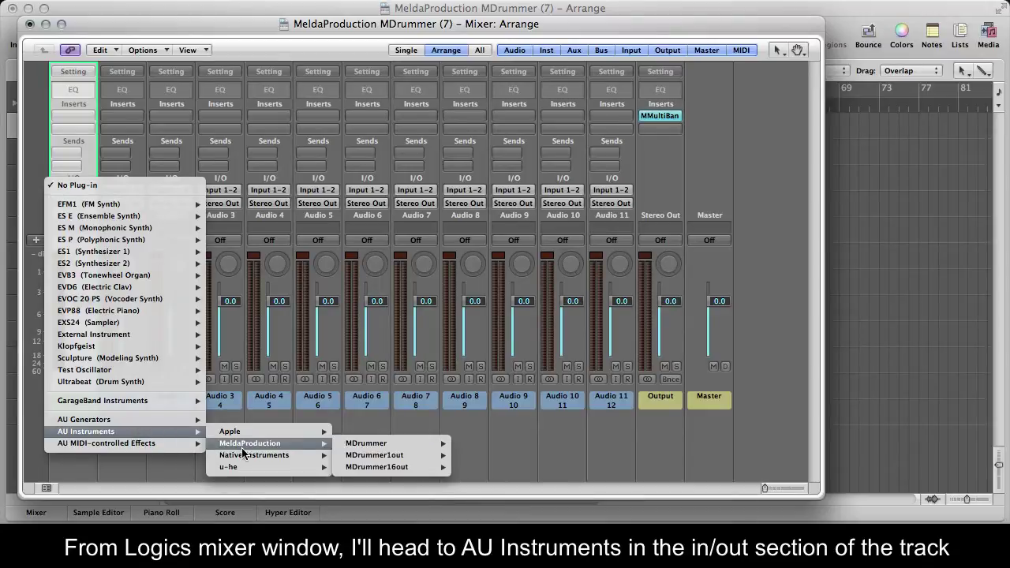
mouse_move(398, 460)
left_click(473, 455)
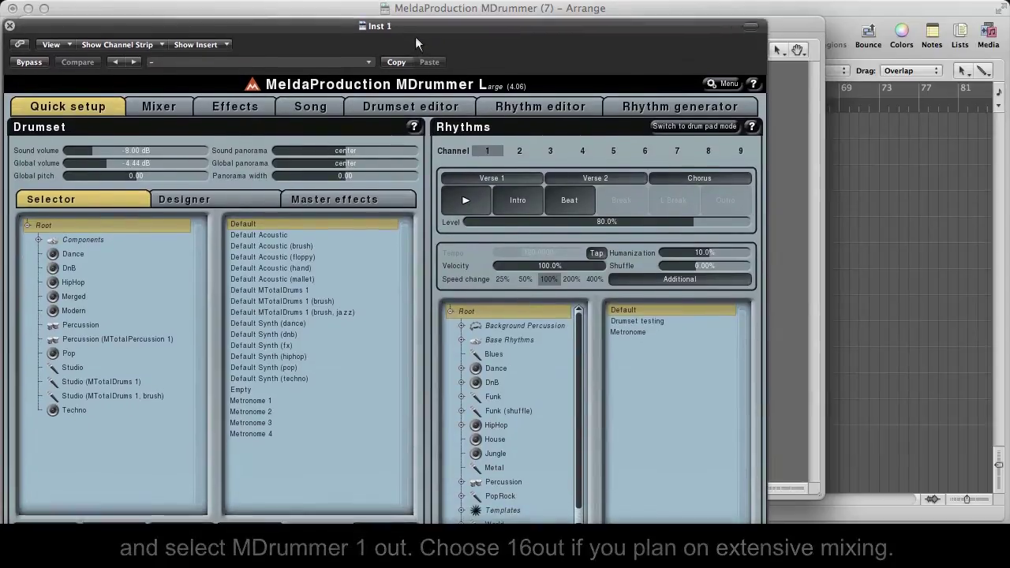
Step: Start the preview and load the HipHop 01 drum kit in MDrummer
left_click_drag(415, 46, 418, 6)
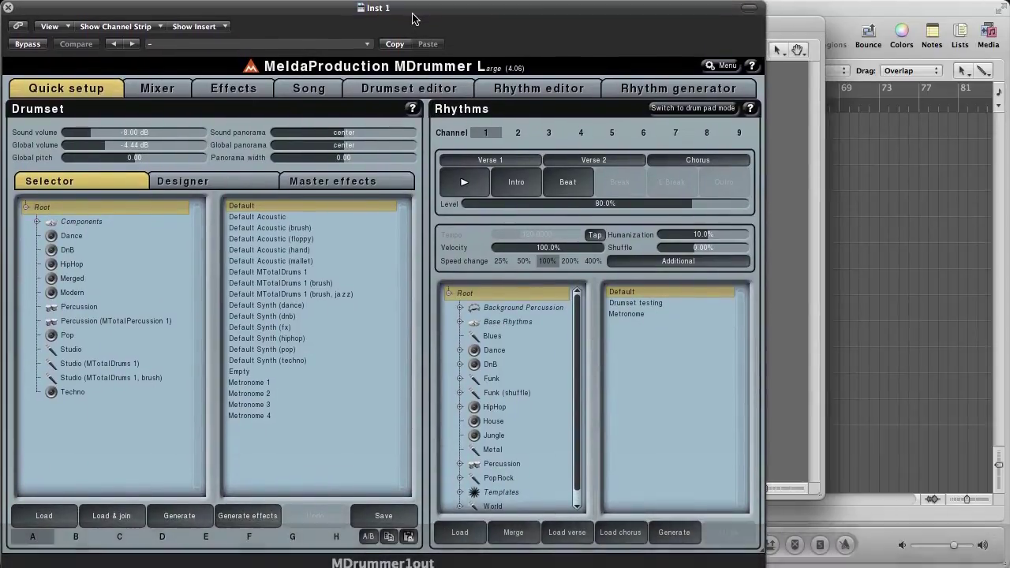
left_click(476, 180)
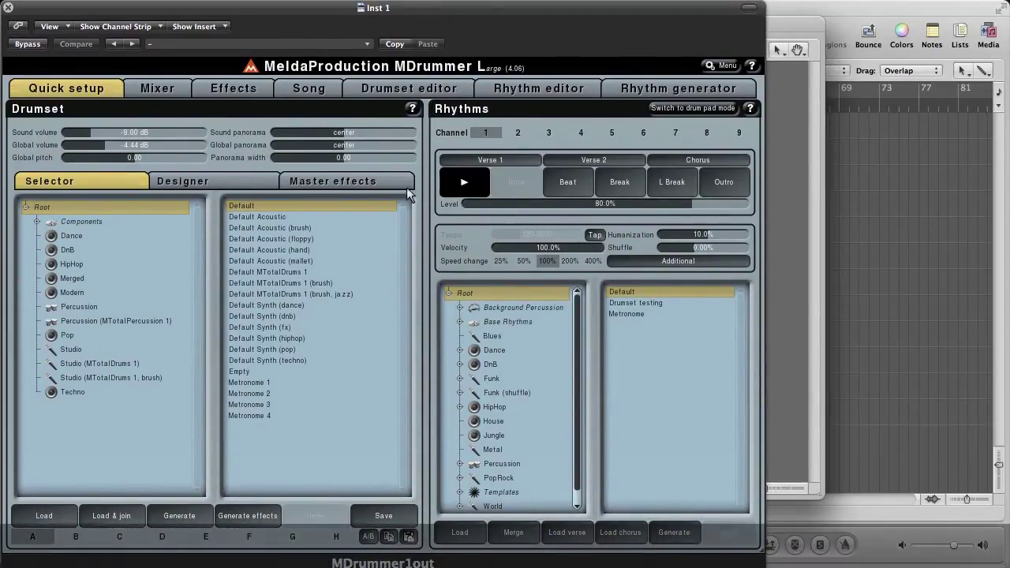
left_click(157, 265)
left_click(237, 206)
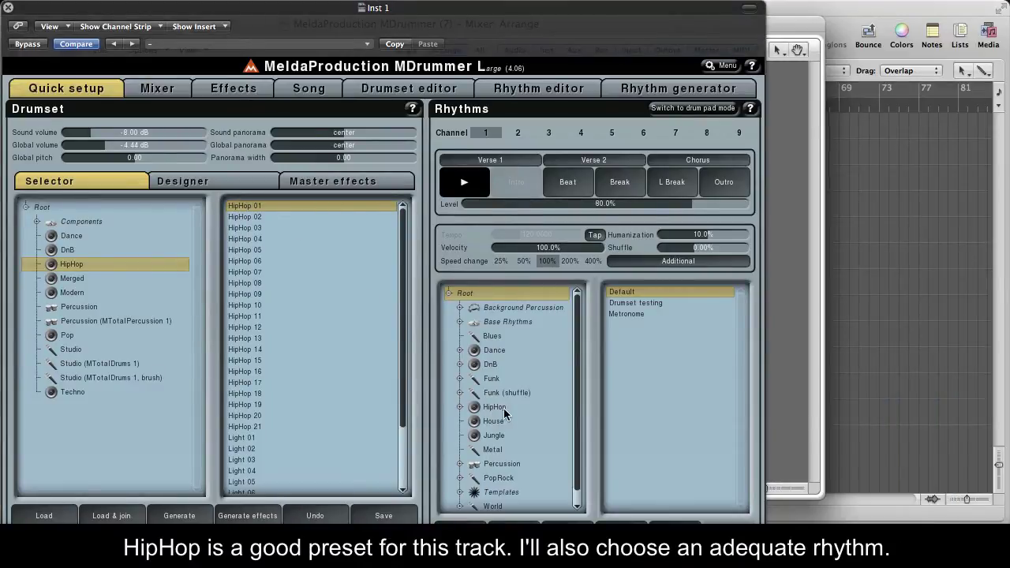
Step: Audition the HipHop 06 and HipHop 04 rhythms, then choose HipHop 01
left_click(497, 407)
left_click(617, 347)
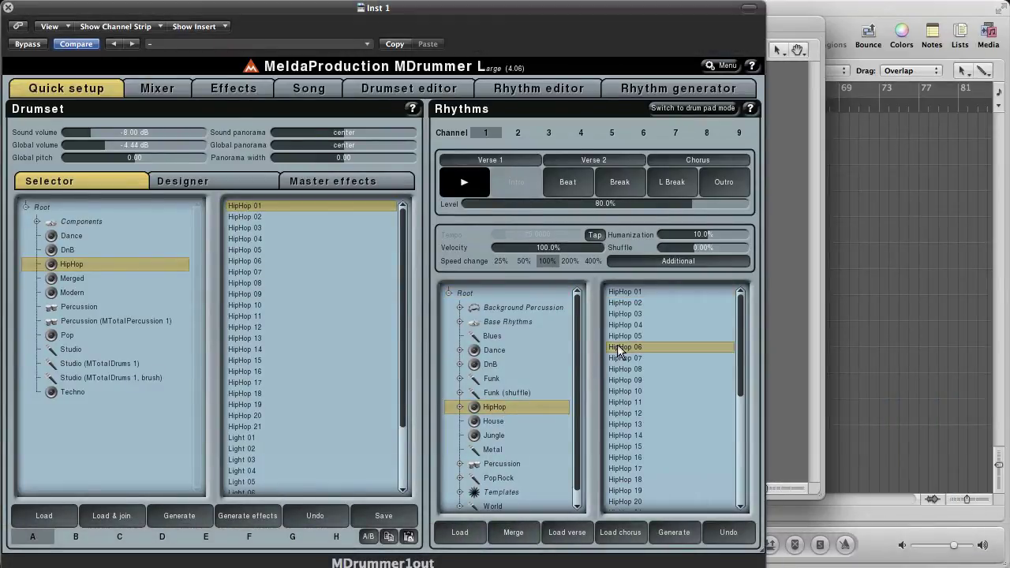
left_click(627, 326)
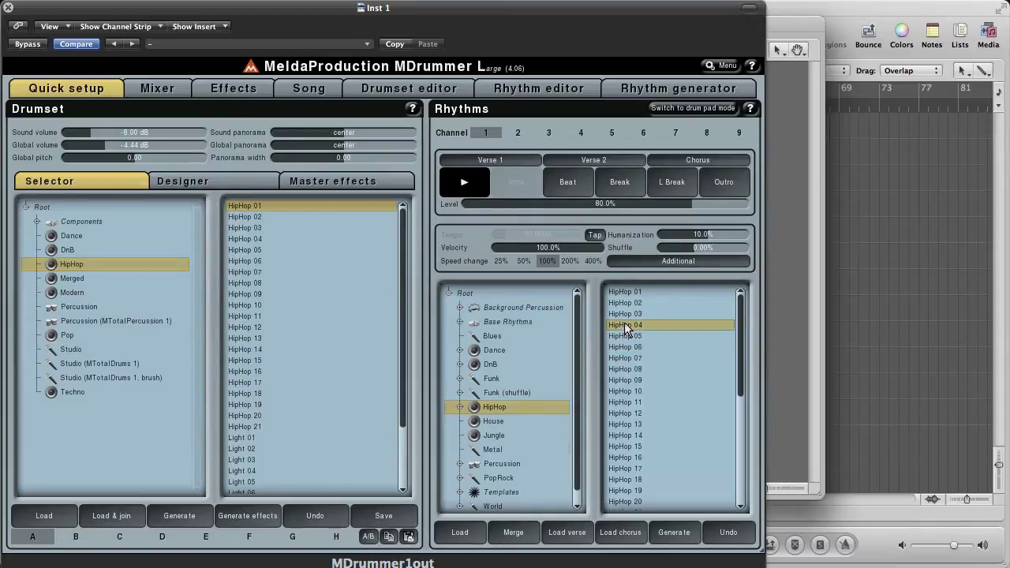
left_click(627, 293)
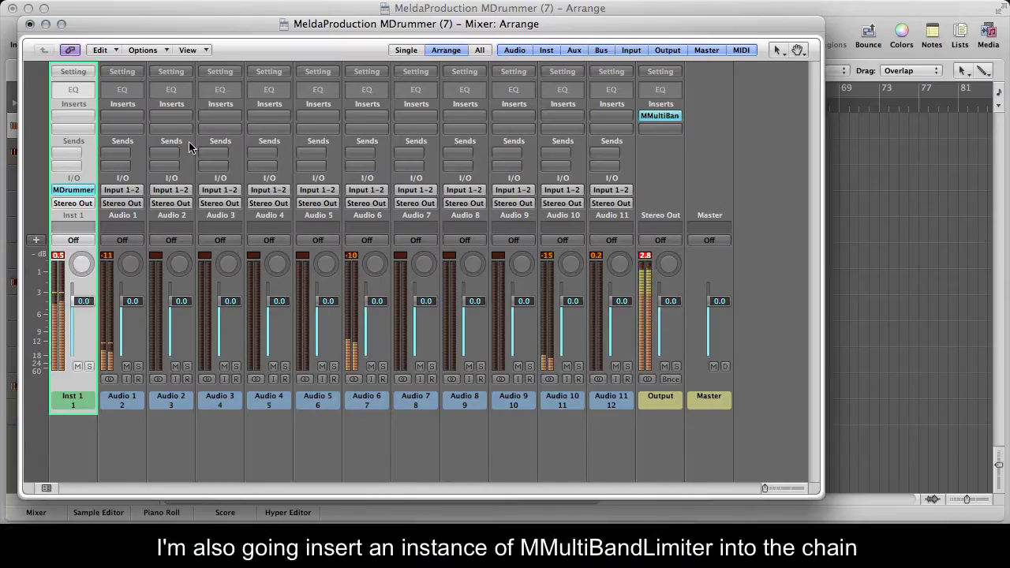
Step: Insert a stereo MMultiBandLimiter on Inst 1 after MDrummer and close its window
left_click(88, 122)
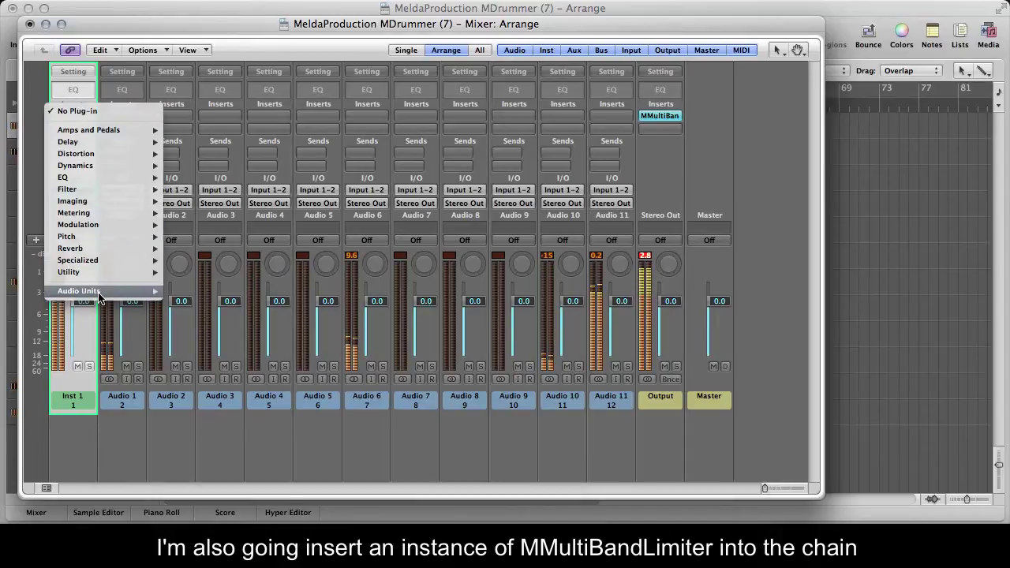
mouse_move(145, 293)
mouse_move(229, 326)
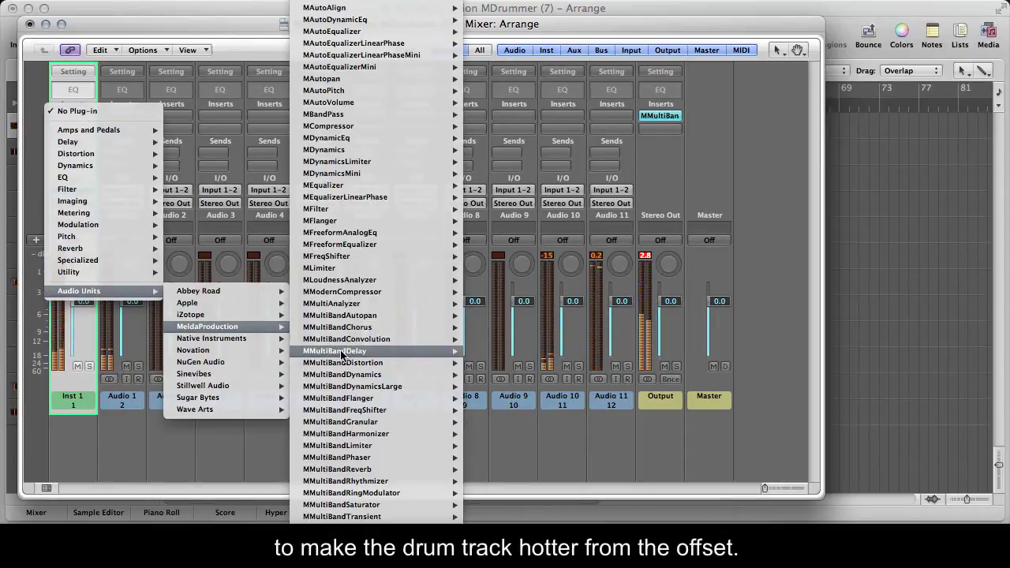
mouse_move(426, 445)
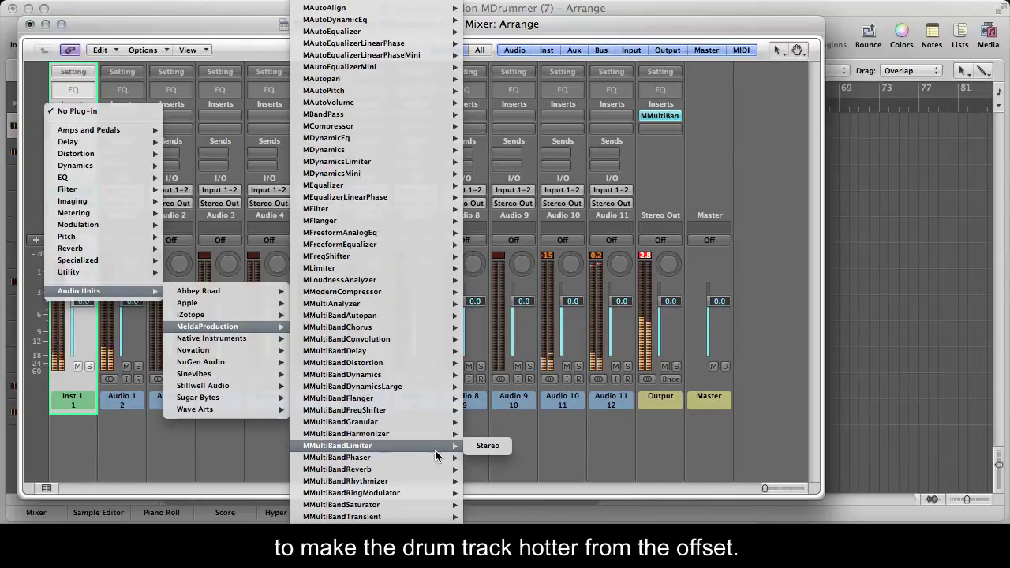
left_click(484, 446)
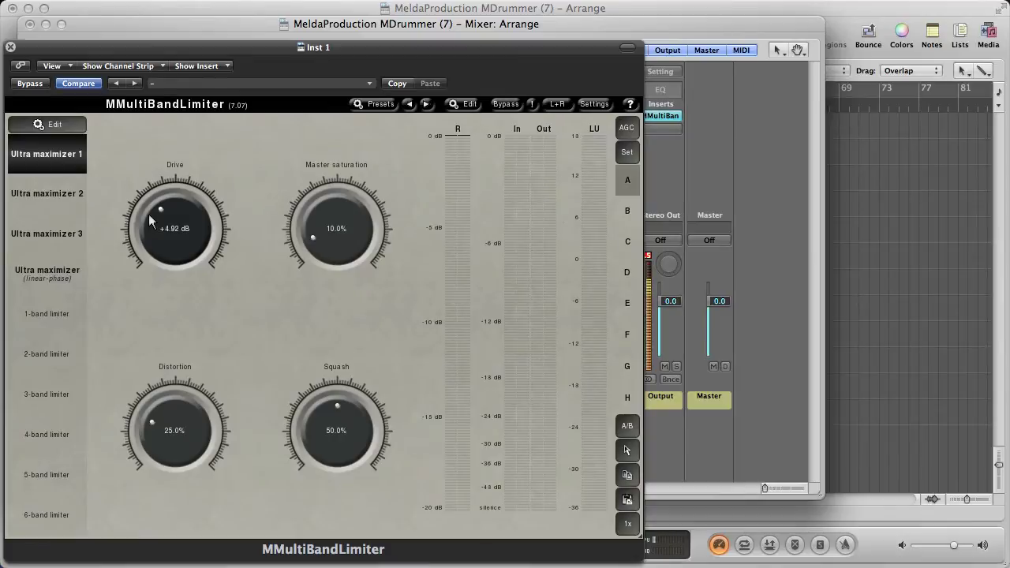
left_click(11, 46)
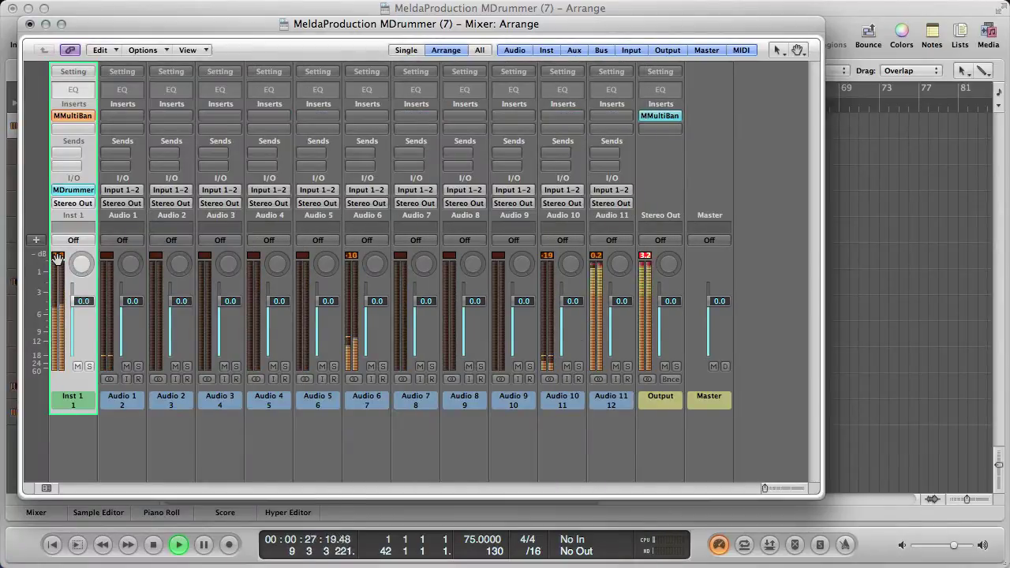
Step: Close the mixer, stop playback, solo Inst 1 and zoom in on the arrangement
key("super+w")
key("space")
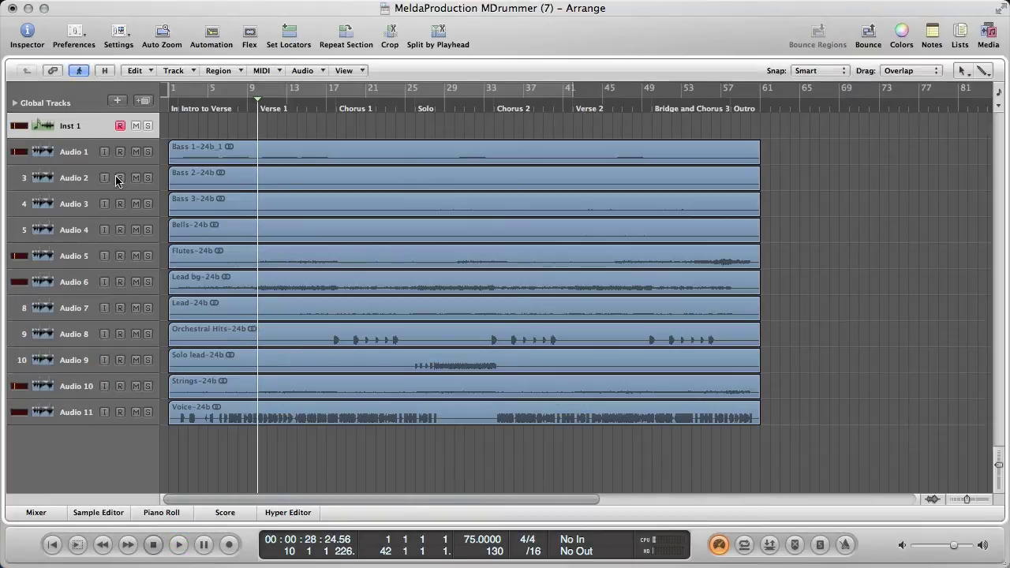
left_click(145, 128)
key("super+Right")
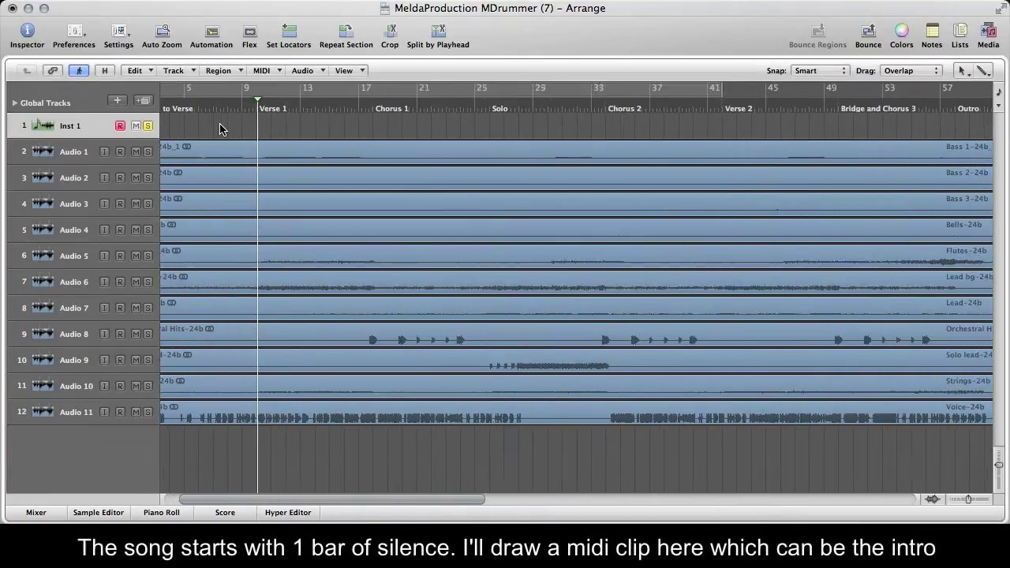
key("super+Right")
key("super+Right")
key("super+Right")
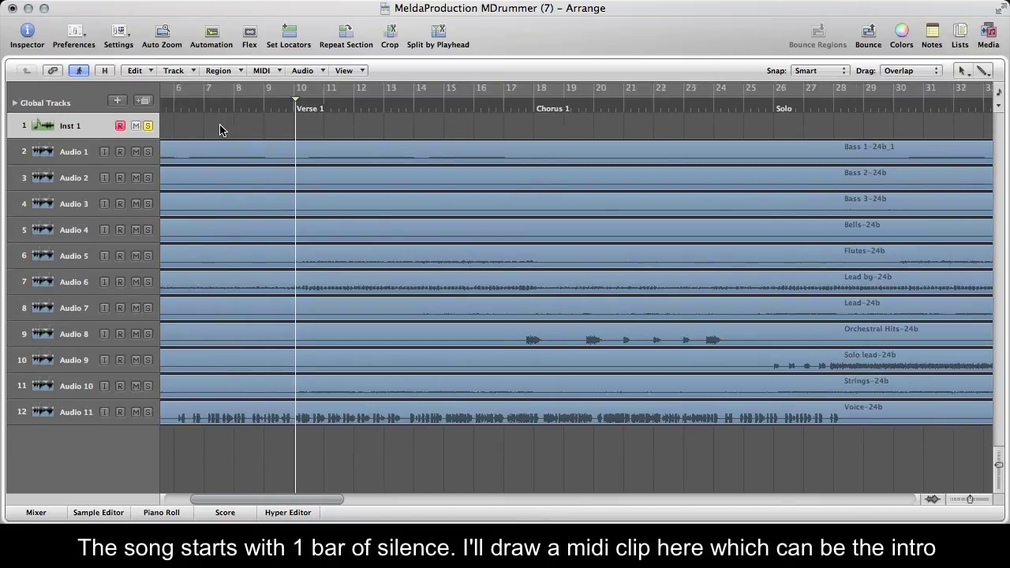
scroll(220, 130, "left", 5)
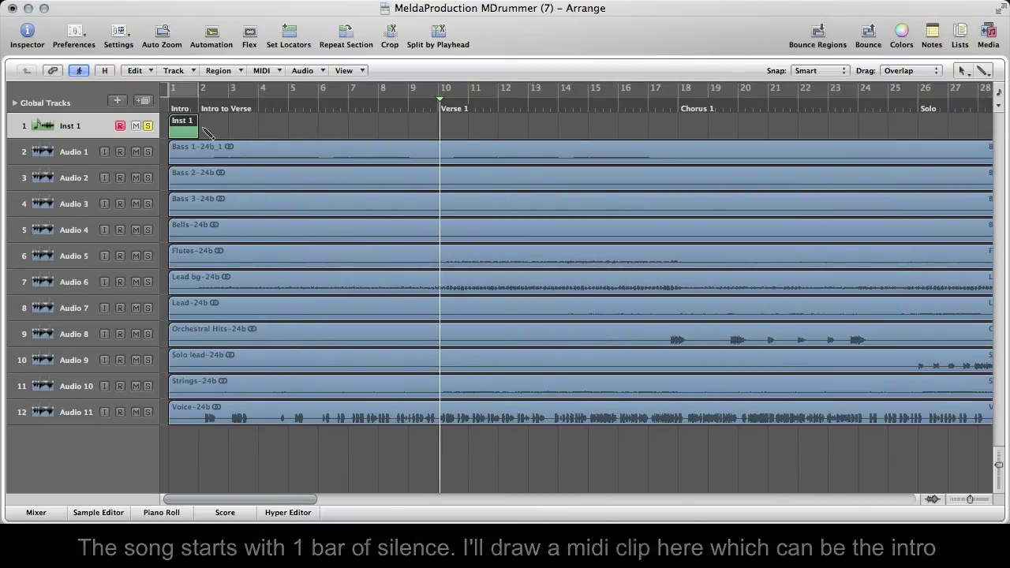
Step: Draw a one-bar MIDI region at bar 1 and an eight-bar region spanning bars 2–10
left_click(207, 128)
left_click_drag(228, 126, 438, 127)
double_click(215, 126)
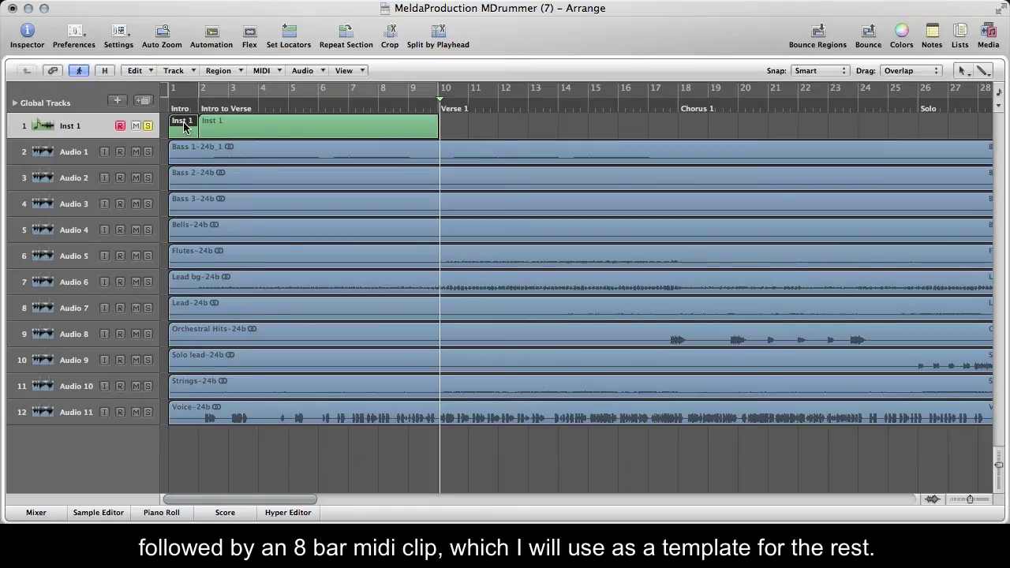
scroll(172, 164, "down", 5)
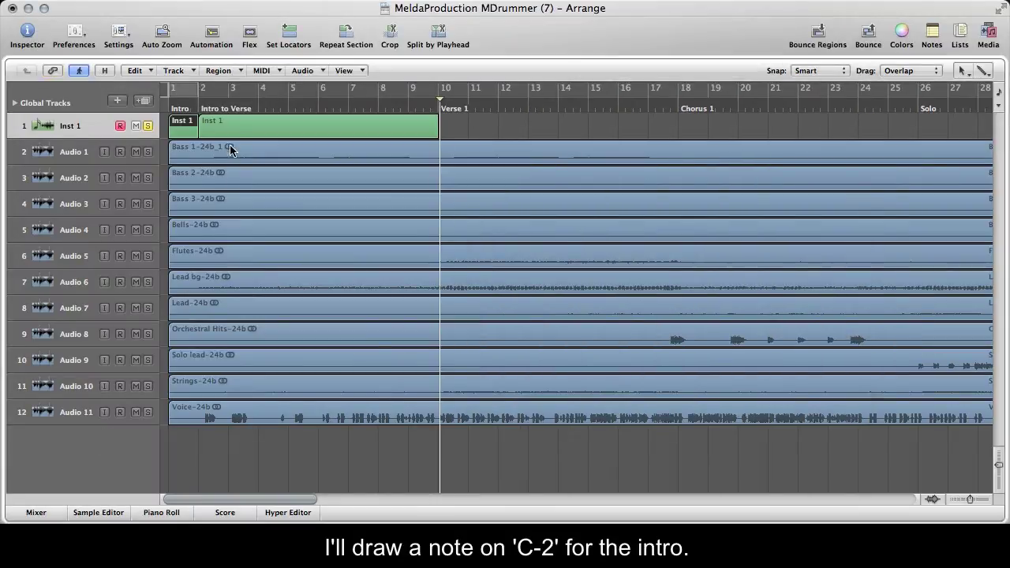
left_click(234, 129)
Step: Place C-1 notes on the bars of the eight-bar region, including bars 3 and 4, then close the Piano Roll
double_click(234, 129)
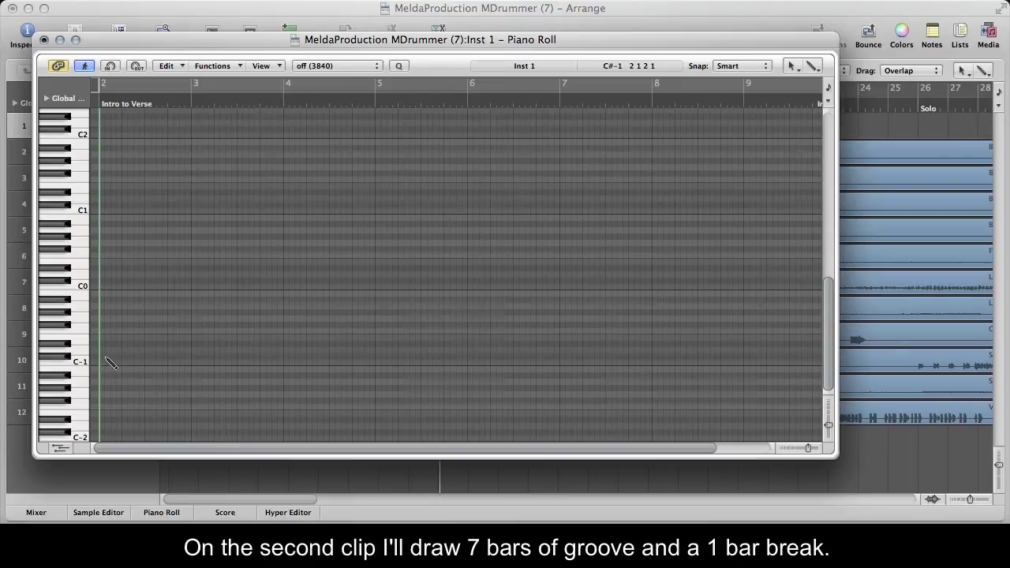
left_click(194, 363)
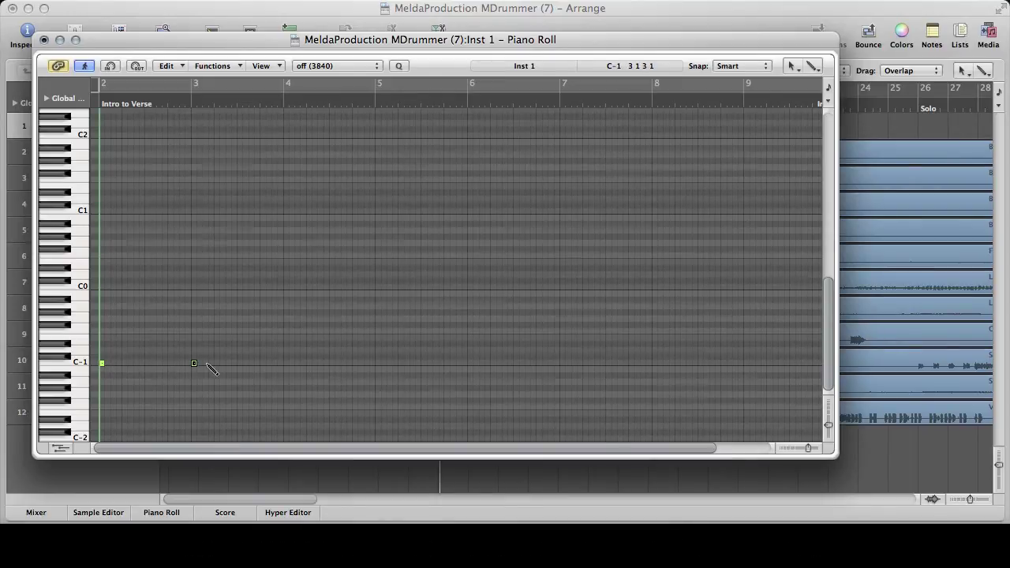
left_click(286, 363)
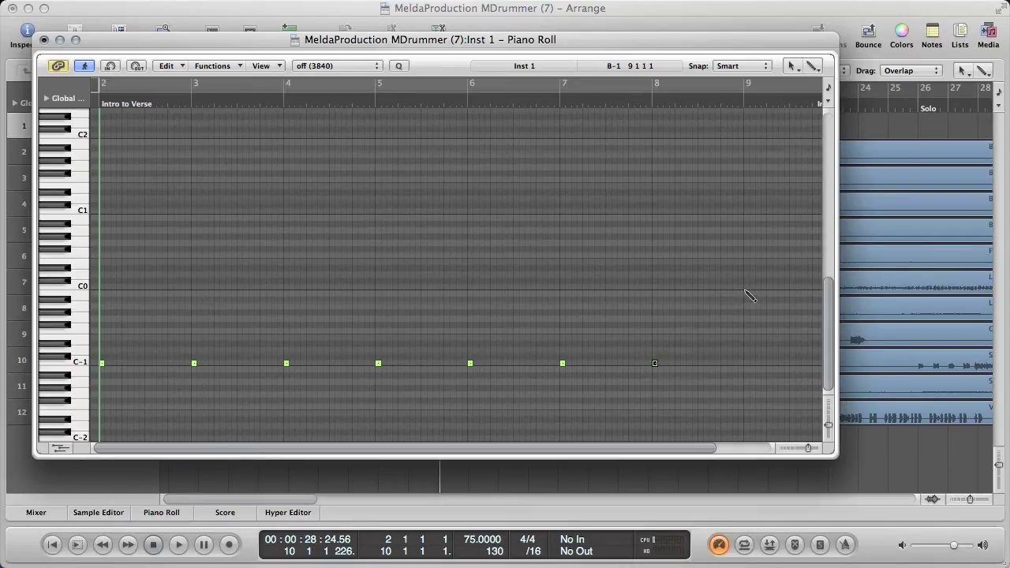
key("super+w")
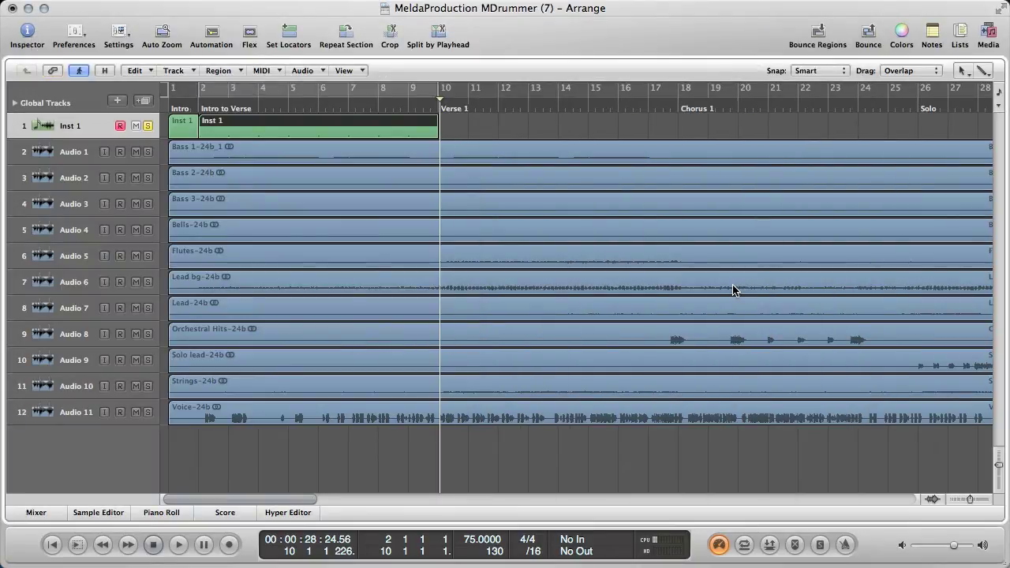
Step: Zoom out, copy the region into each section from Verse 1 on, and extend the Outro copy to bar 61
key("super+Left")
key("super+Left")
key("super+Left")
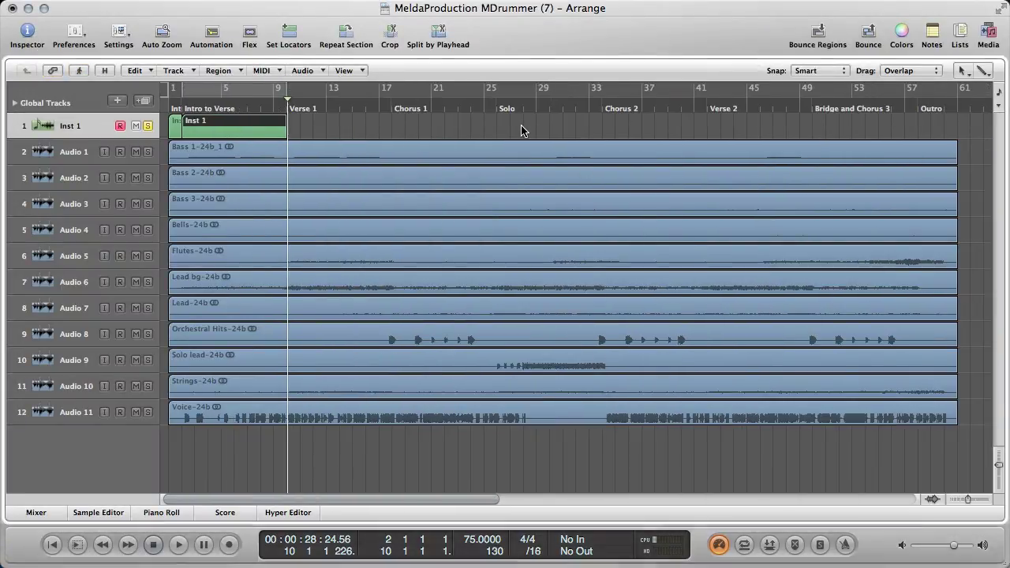
left_click_drag(254, 128, 843, 123)
left_click(925, 129, "super")
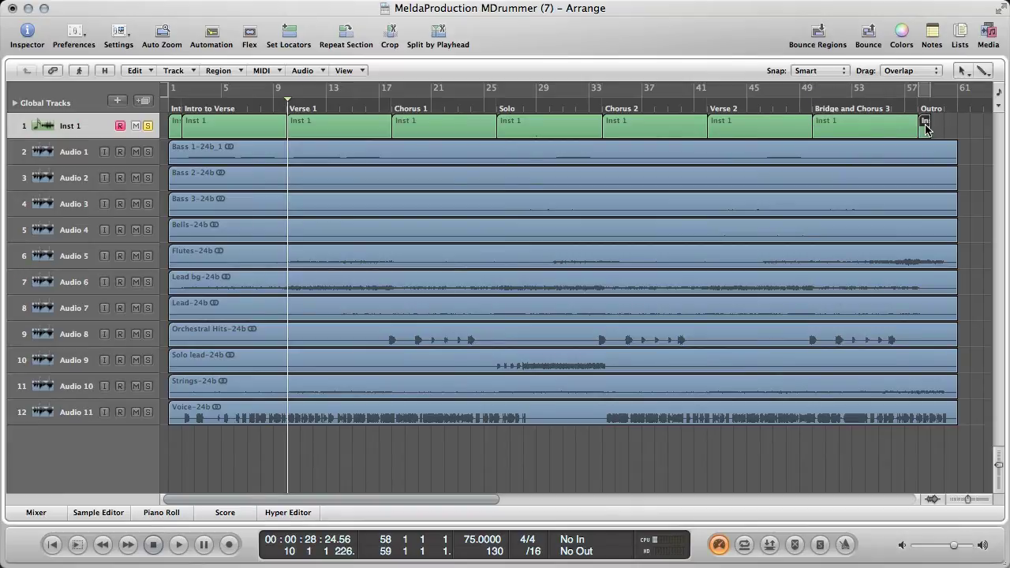
left_click_drag(930, 128, 952, 127)
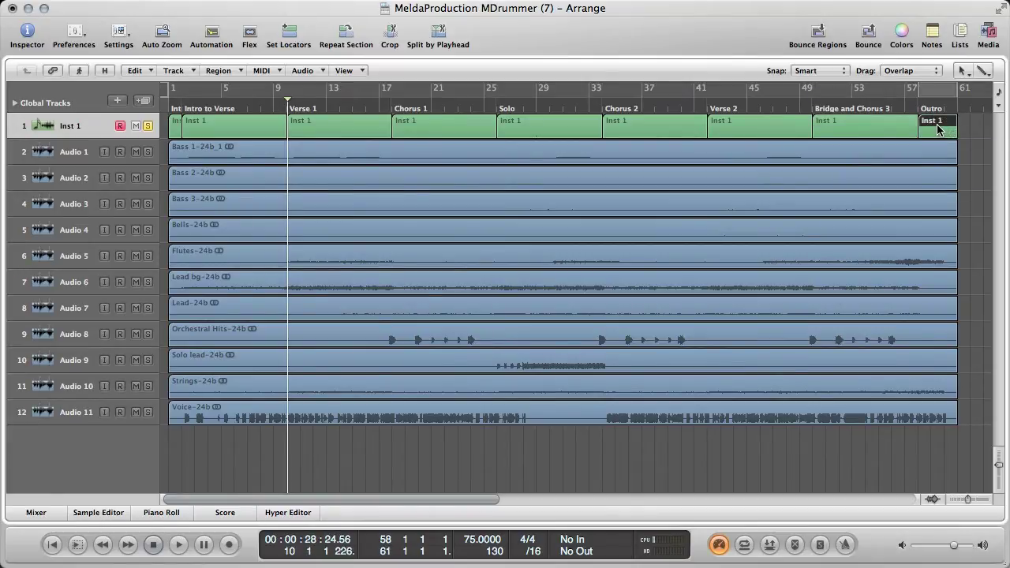
double_click(942, 129)
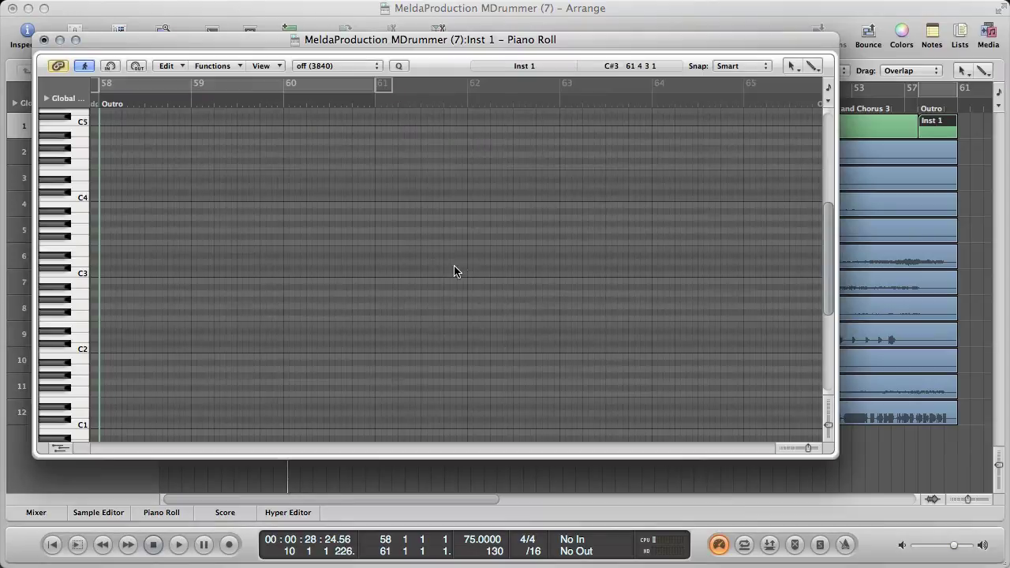
scroll(452, 269, "down", 5)
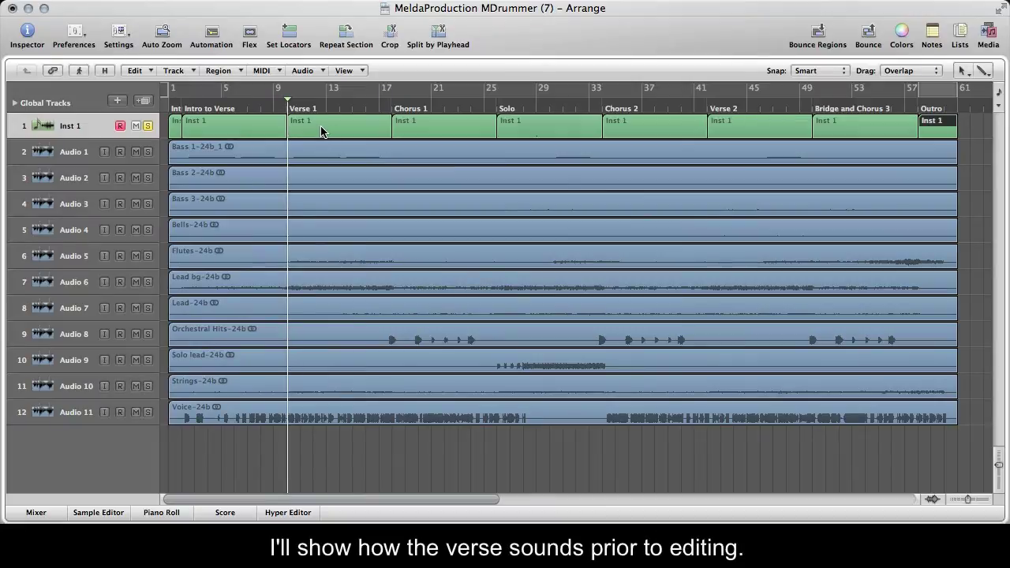
left_click(323, 130)
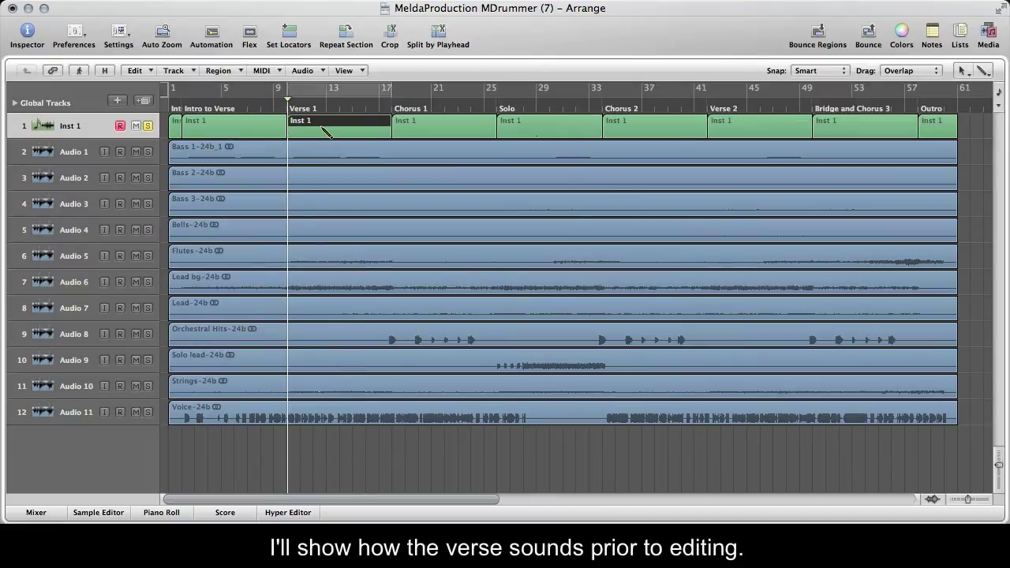
double_click(323, 130)
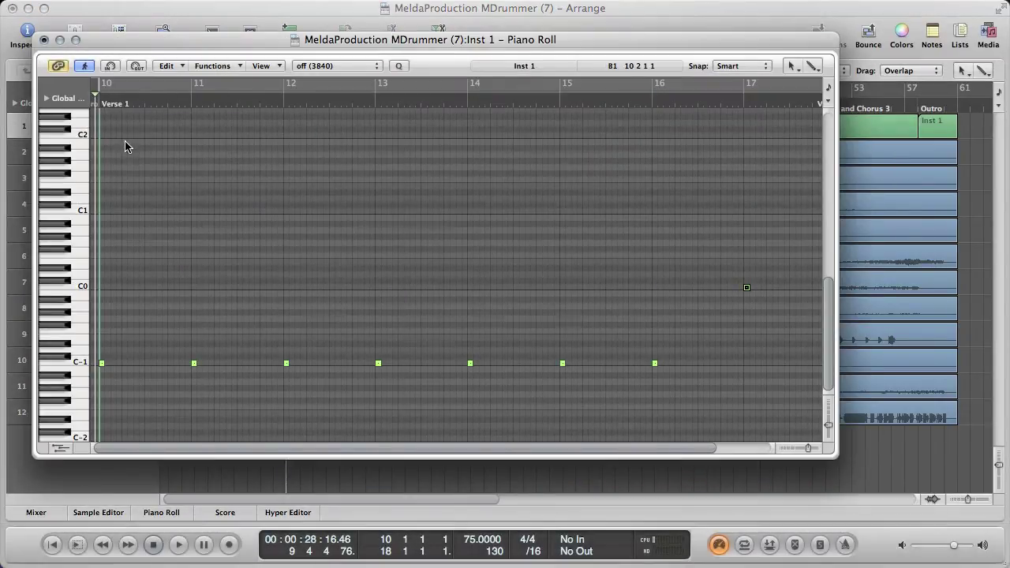
Step: Audition Verse 1 and transpose its trigger notes up 3 semitones
key("space")
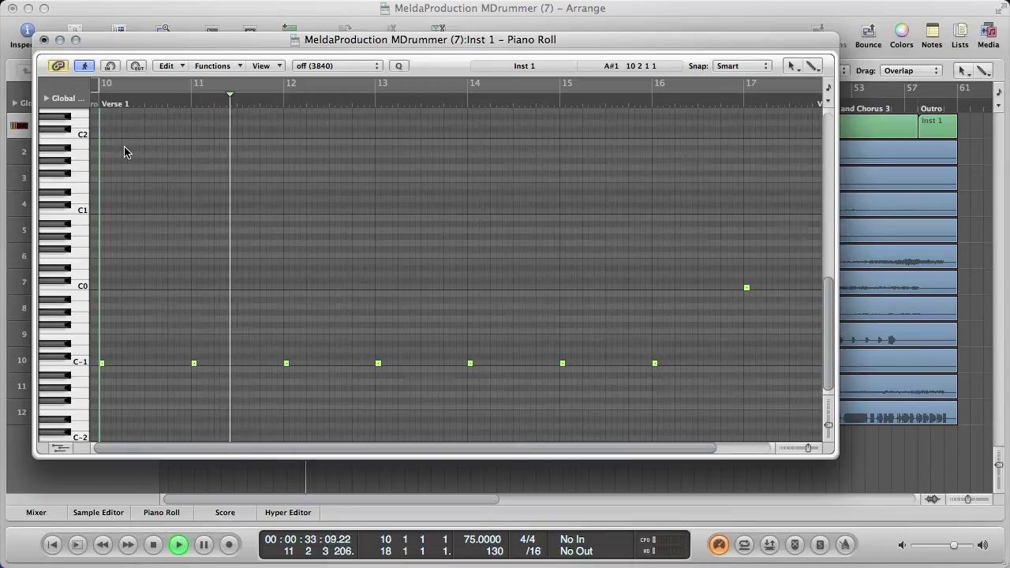
key("space")
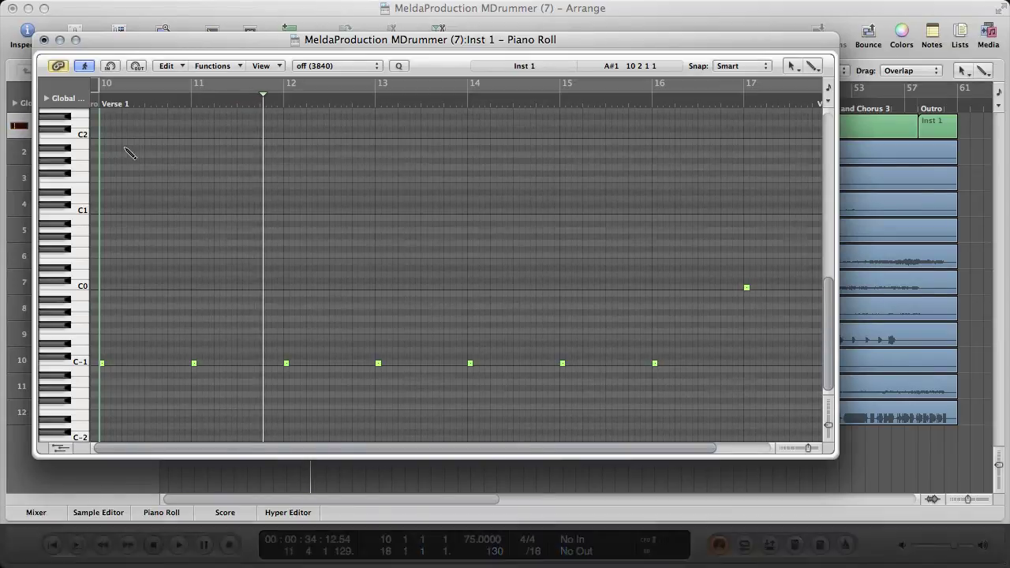
key("super+a")
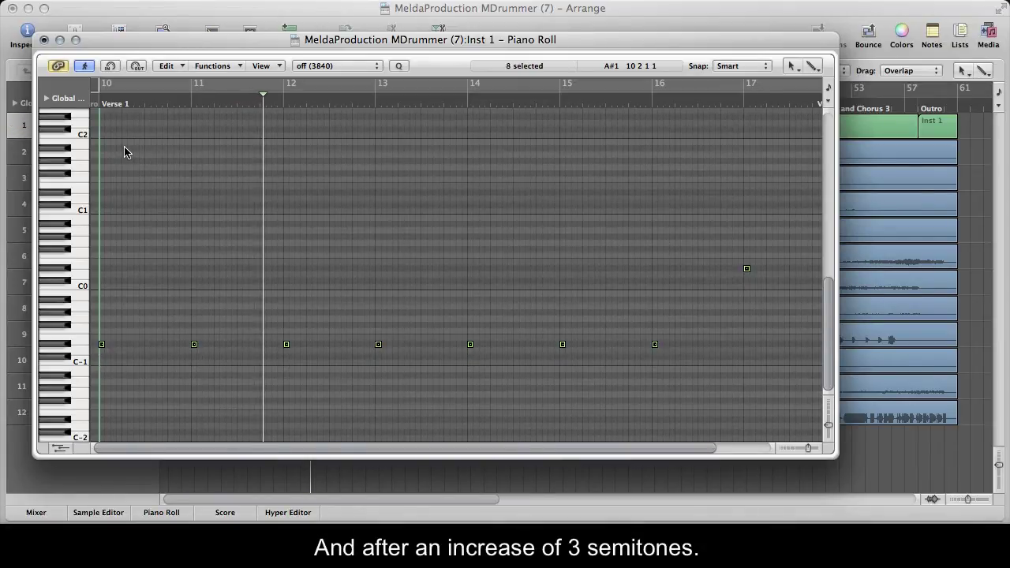
key("space")
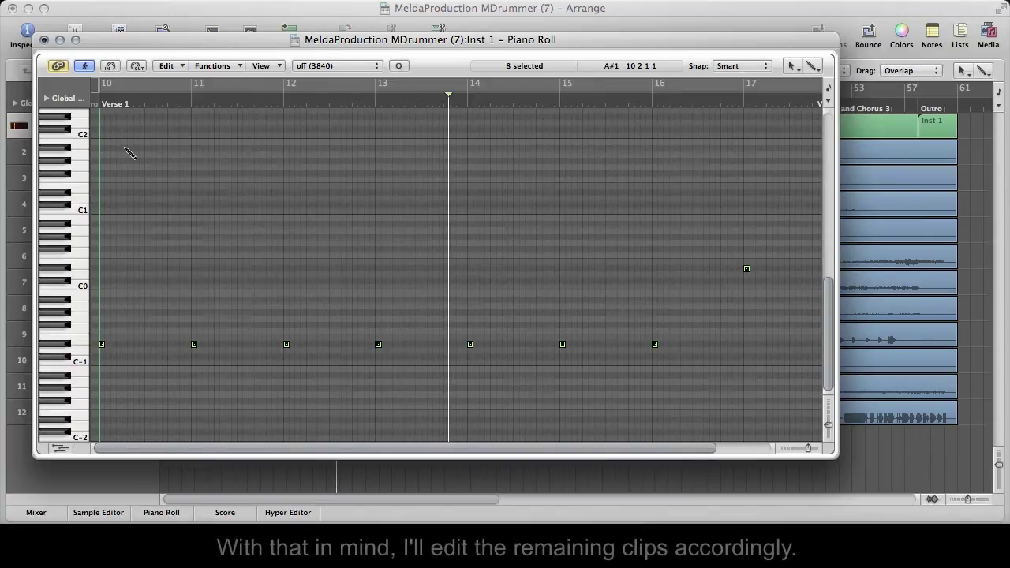
key("super+w")
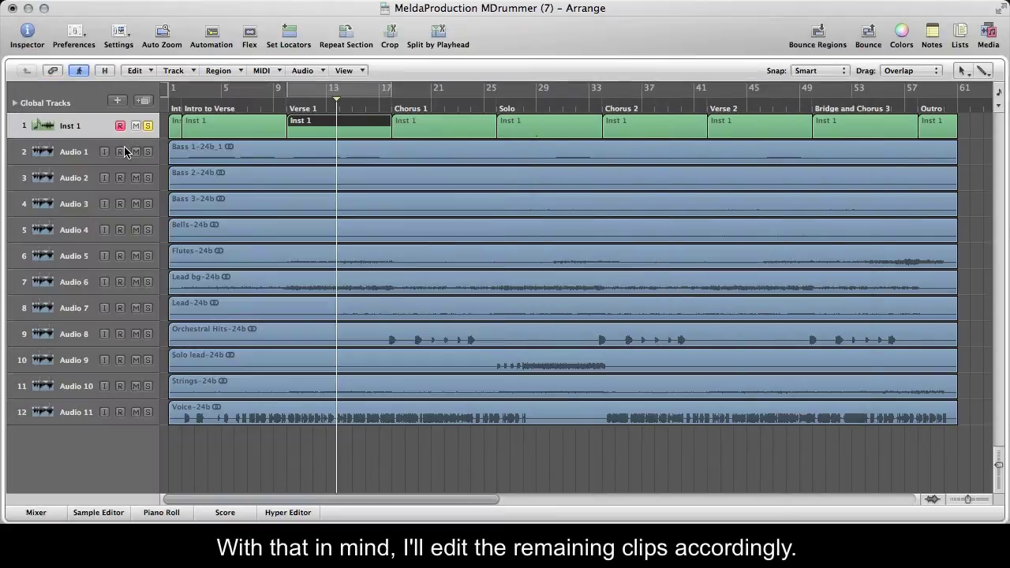
Step: Select all notes in the Chorus 1 region and raise their pitch
key("Right")
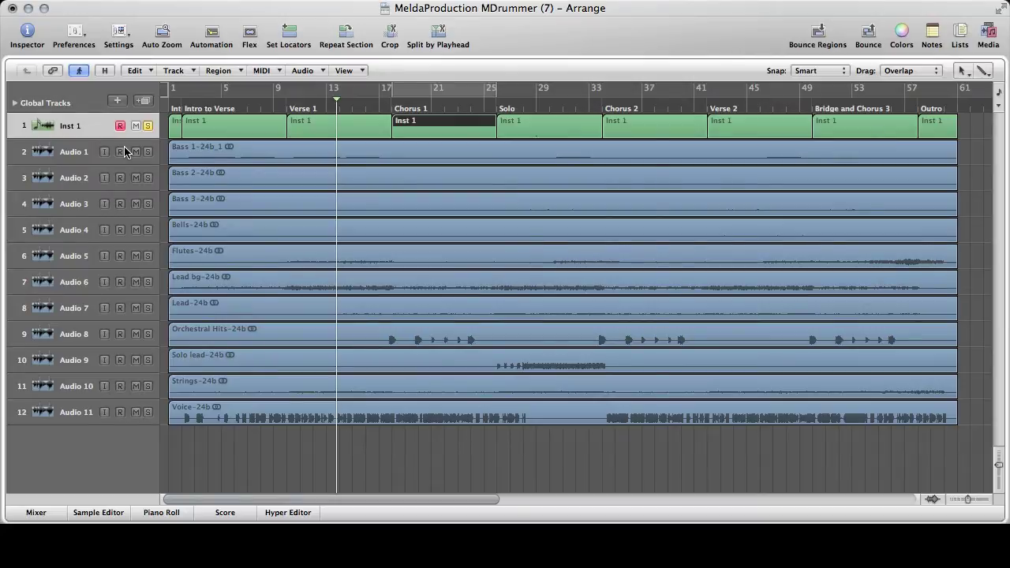
key("p")
key("super+a")
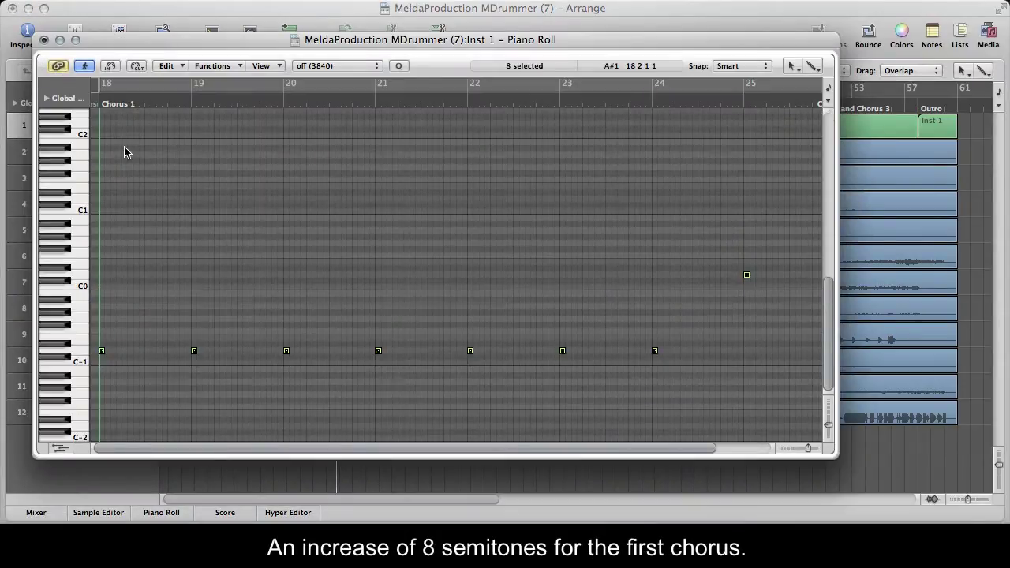
key("alt+Up")
key("alt+Up")
key("alt+Up")
key("alt+Up")
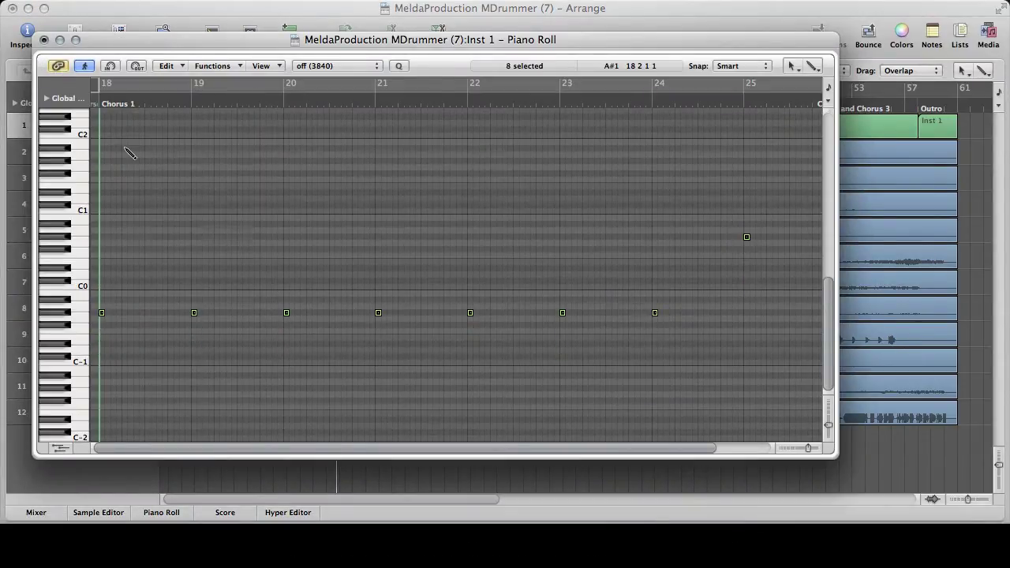
key("super+w")
Step: Raise the pitch of the Solo region's trigger notes
key("Right")
key("p")
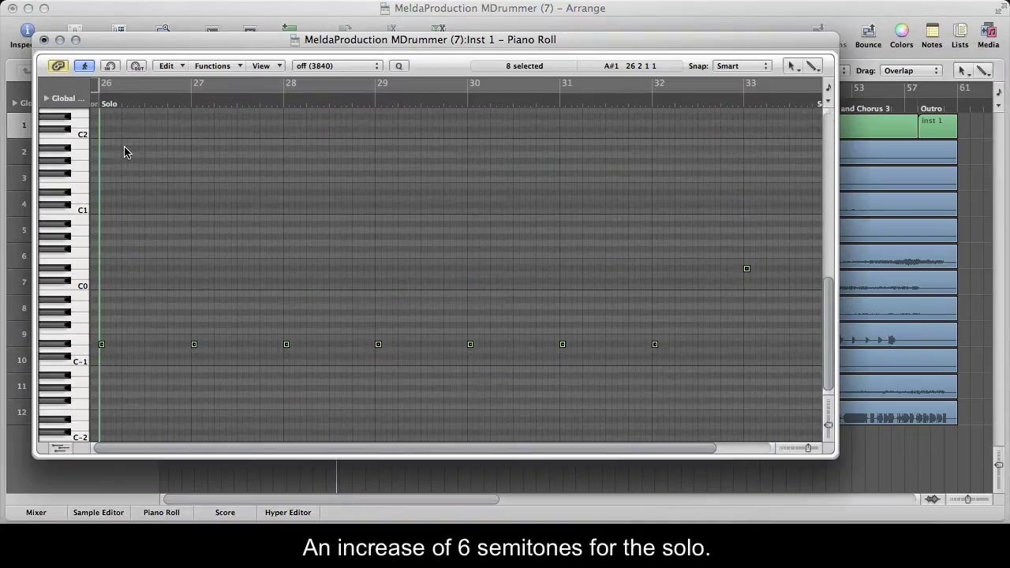
key("alt+Up")
key("alt+Up")
key("super+w")
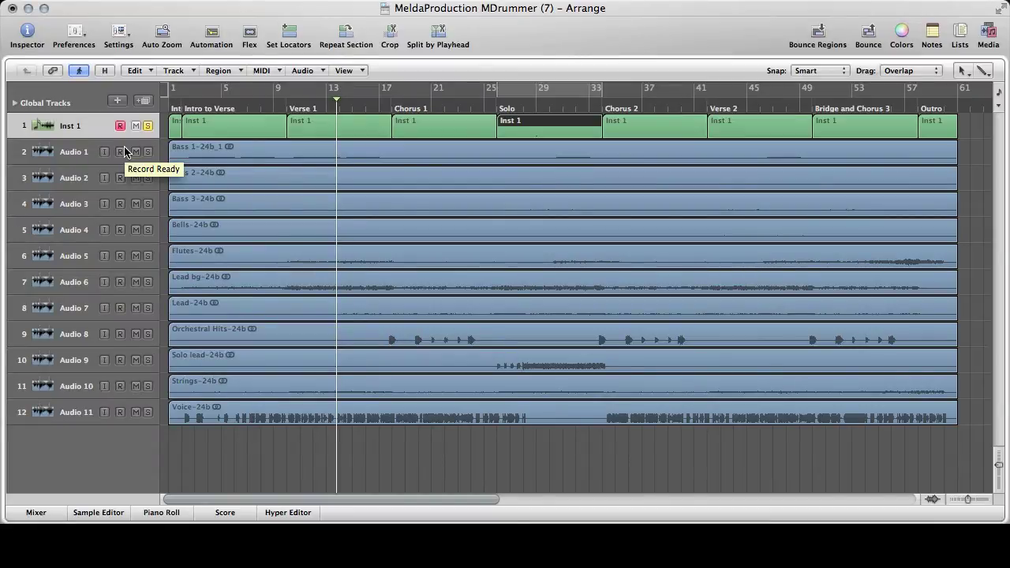
Step: Transpose all eight Chorus 2 notes up two steps
key("Right")
key("super+6")
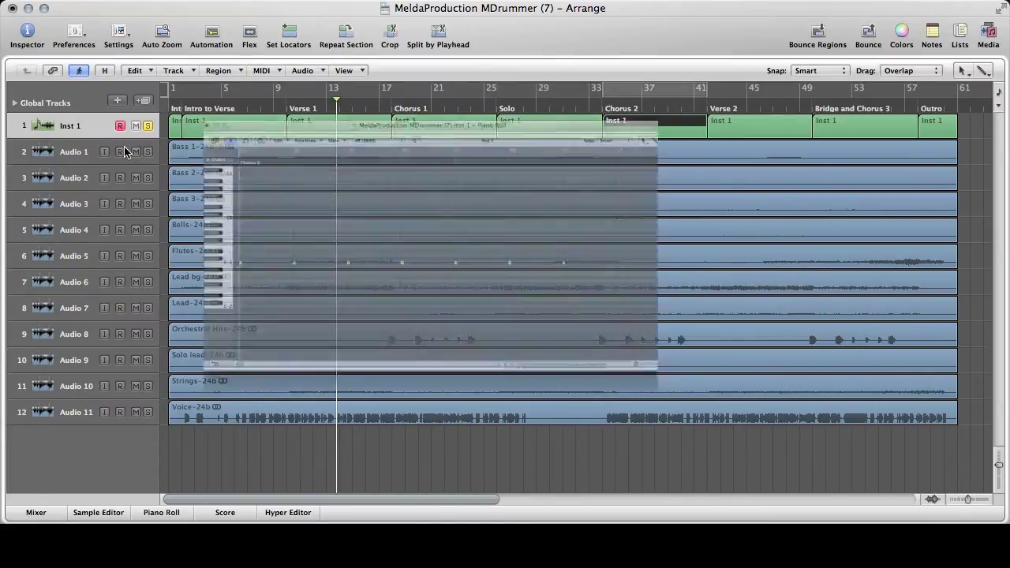
key("super+a")
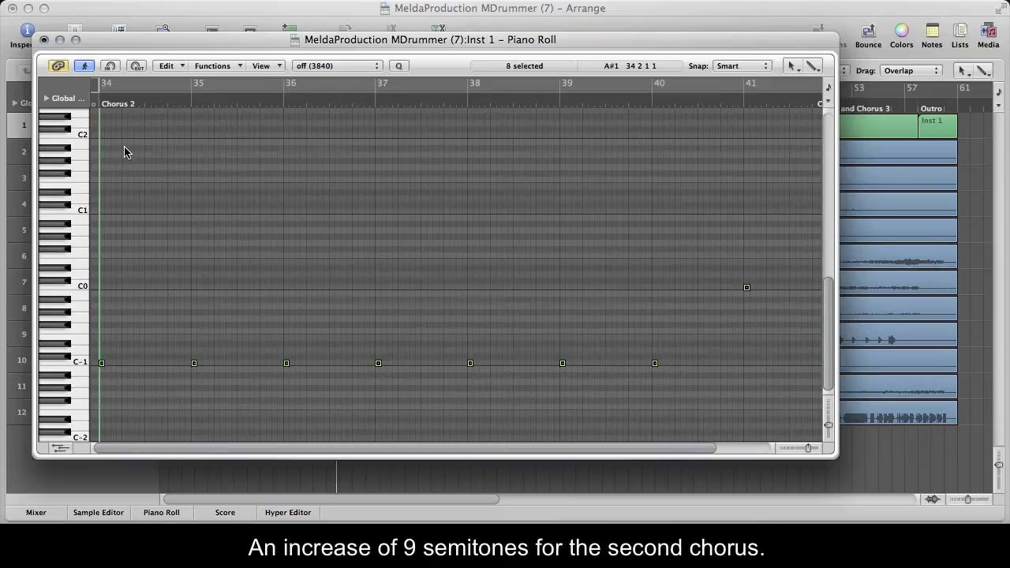
key("alt+Up")
key("alt+Up")
key("alt+Up")
key("alt+Up")
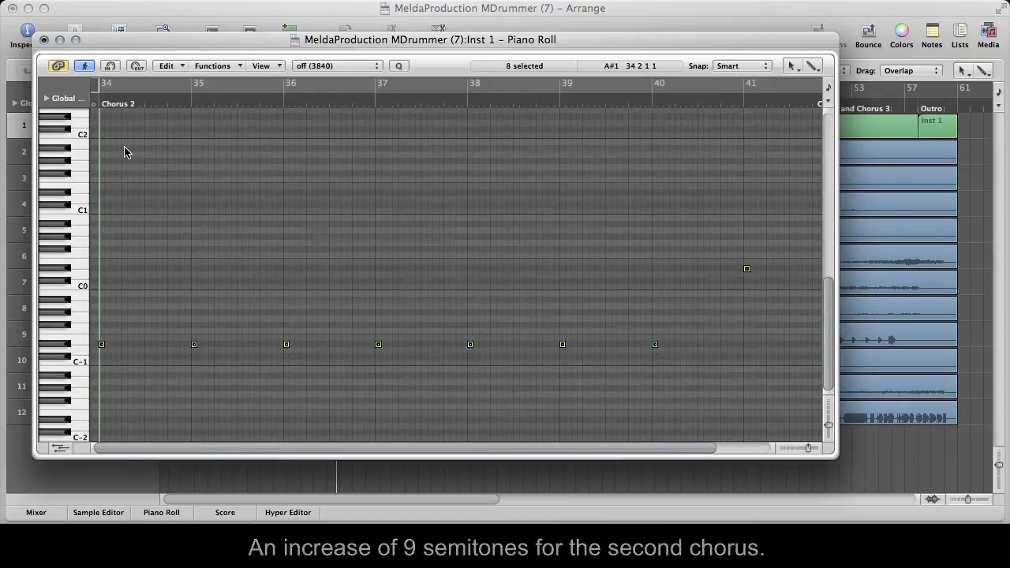
key("alt+Up")
key("alt+Up")
key("alt+Up")
key("alt+Up")
key("alt+Up")
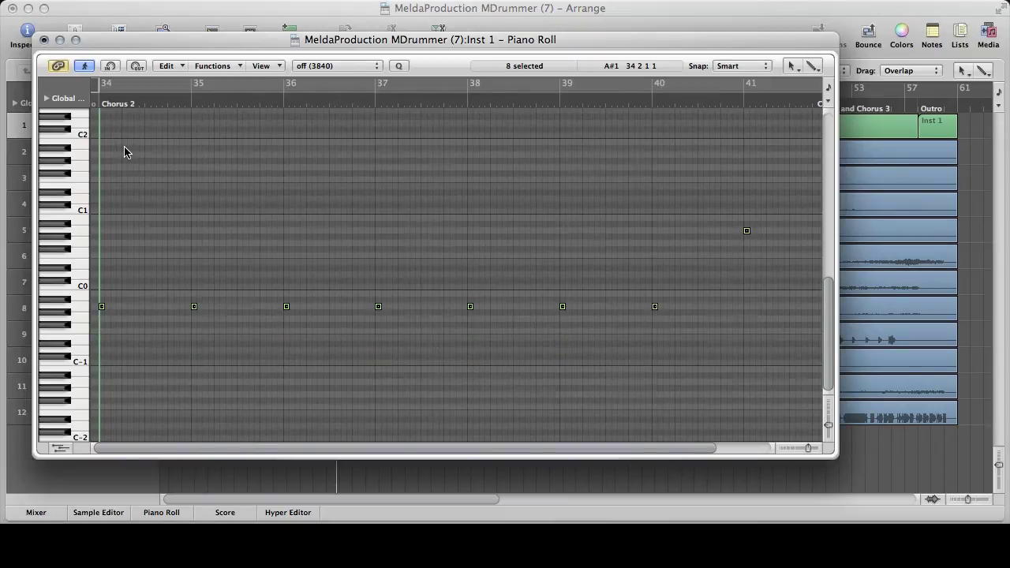
key("super+w")
Step: Raise the Verse 2 region's notes four semitones
key("Right")
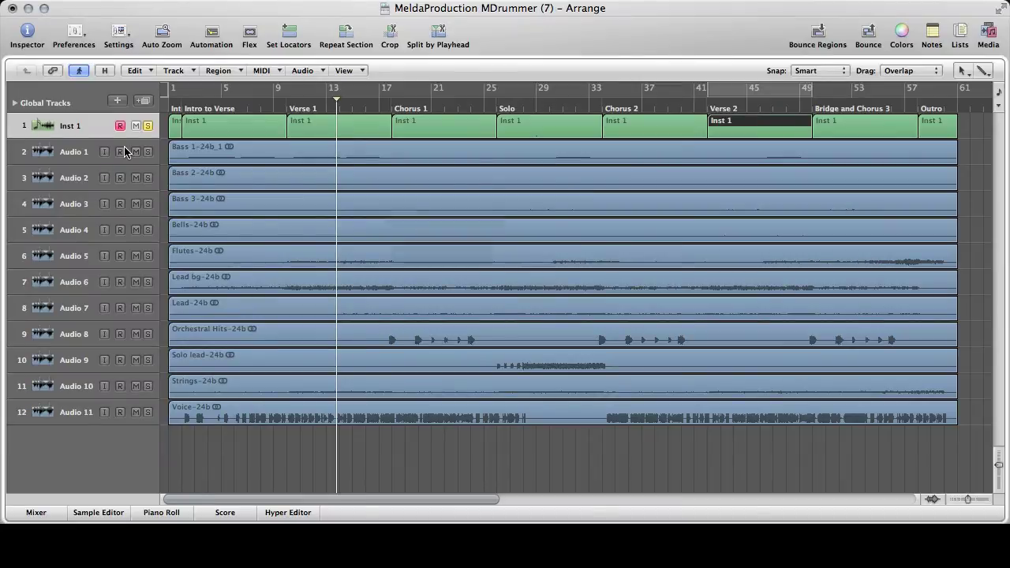
key("super+6")
key("alt+Up")
key("alt+Up")
key("alt+Up")
key("alt+Up")
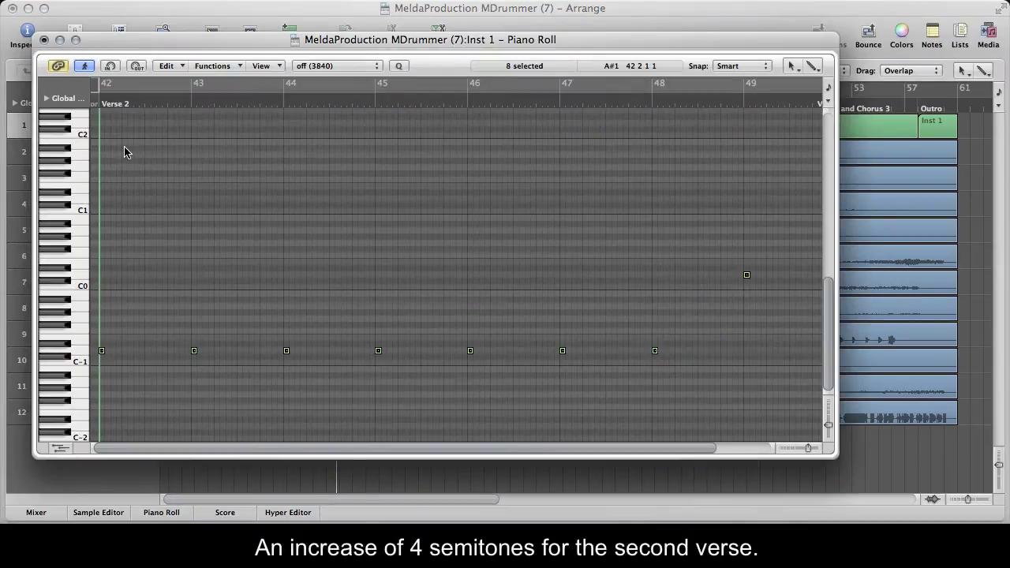
key("super+w")
Step: Select all Bridge and Chorus 3 notes and transpose them up two steps
key("Right")
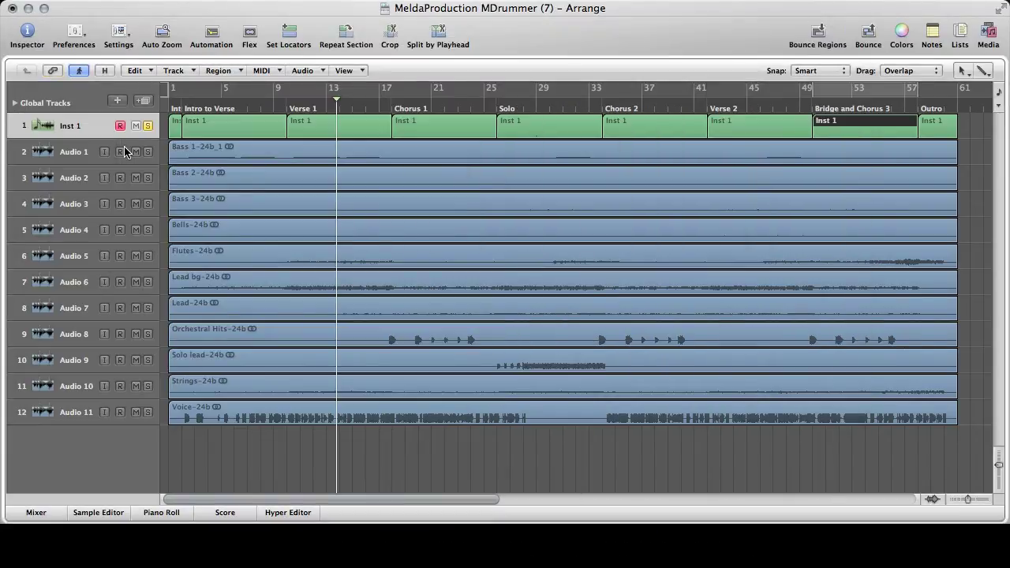
key("super+6")
key("super+a")
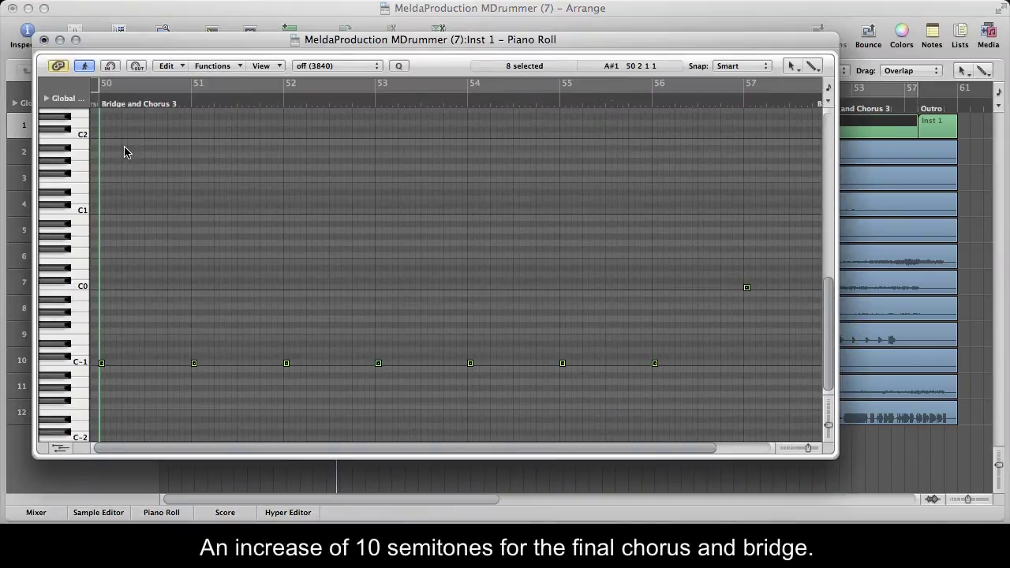
key("alt+Up")
key("alt+Up")
key("alt+Up")
key("alt+Up")
key("alt+Up")
key("alt+Up")
key("alt+Up")
key("alt+Up")
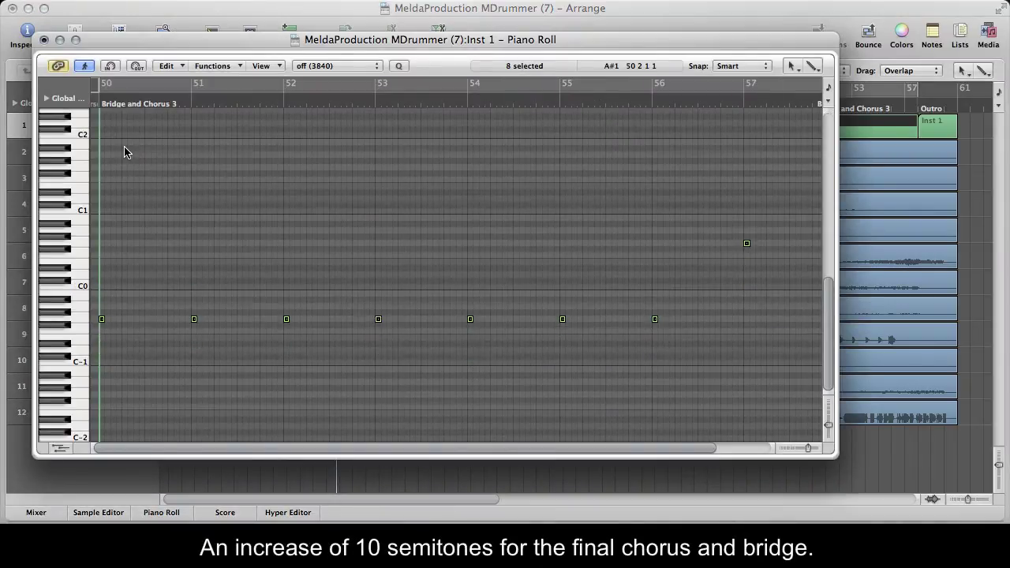
key("alt+Up")
key("alt+Up")
key("super+w")
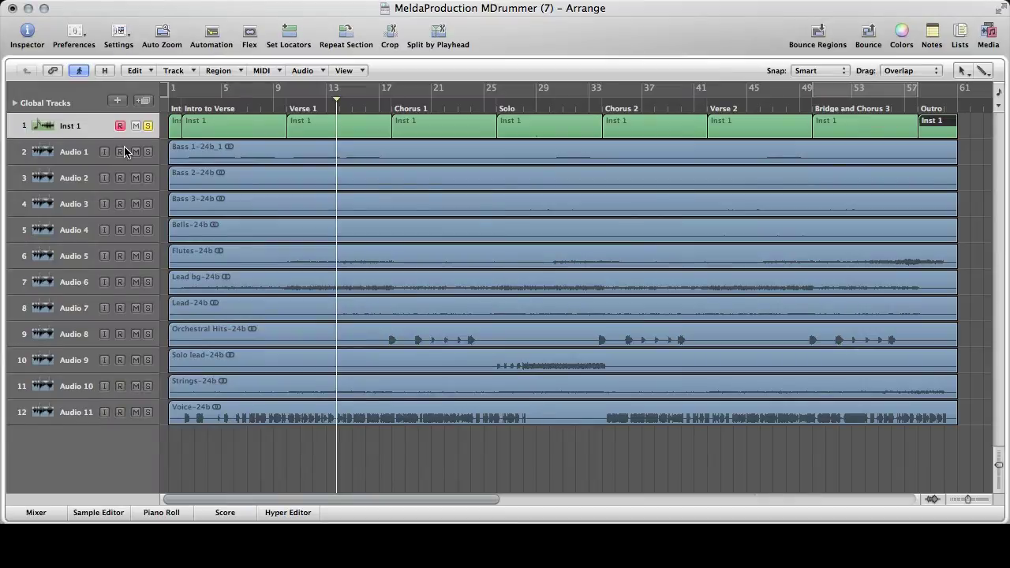
Step: Raise all of the Outro region's notes to 10 semitones up
key("super+6")
key("super+a")
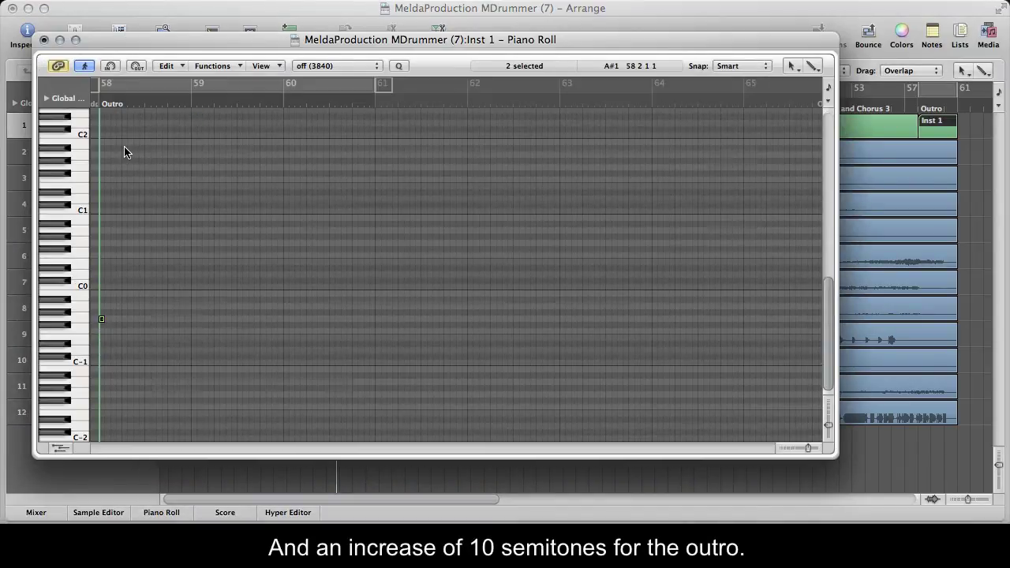
key("alt+Up")
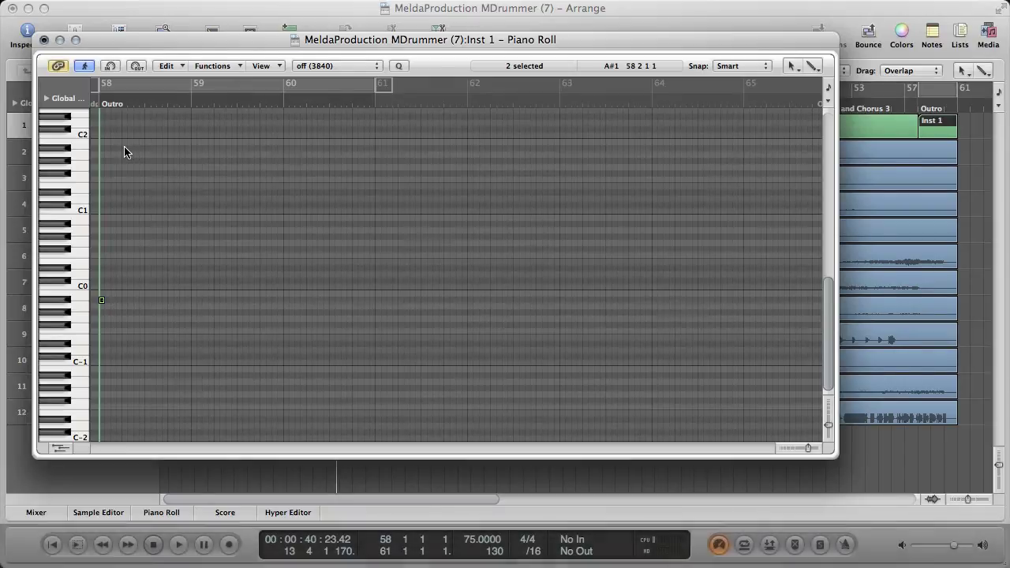
key("super+w")
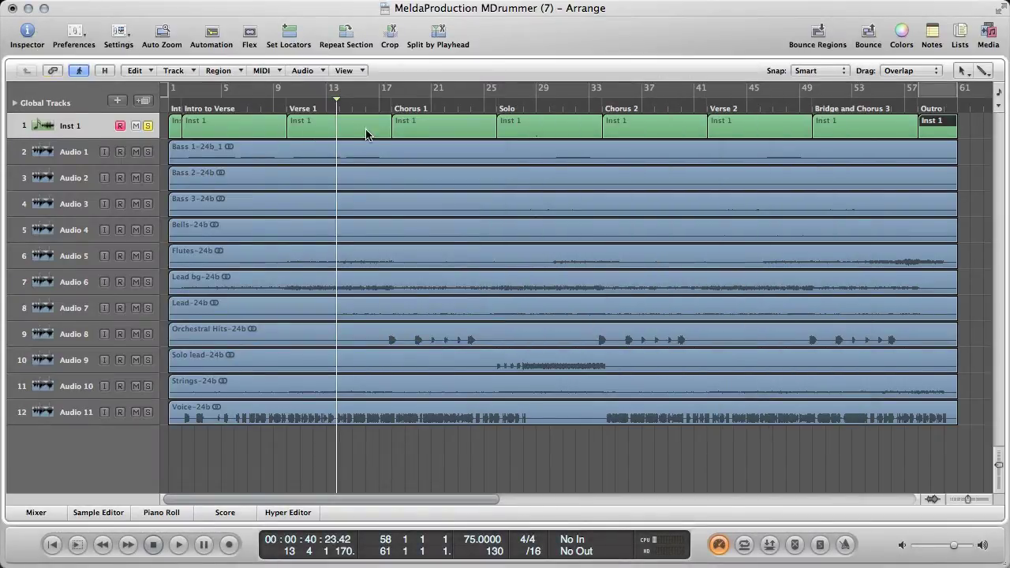
Step: In Chorus 1, add a C3 stop note half a bar in and raise the bar-6 note for a break
left_click(420, 131)
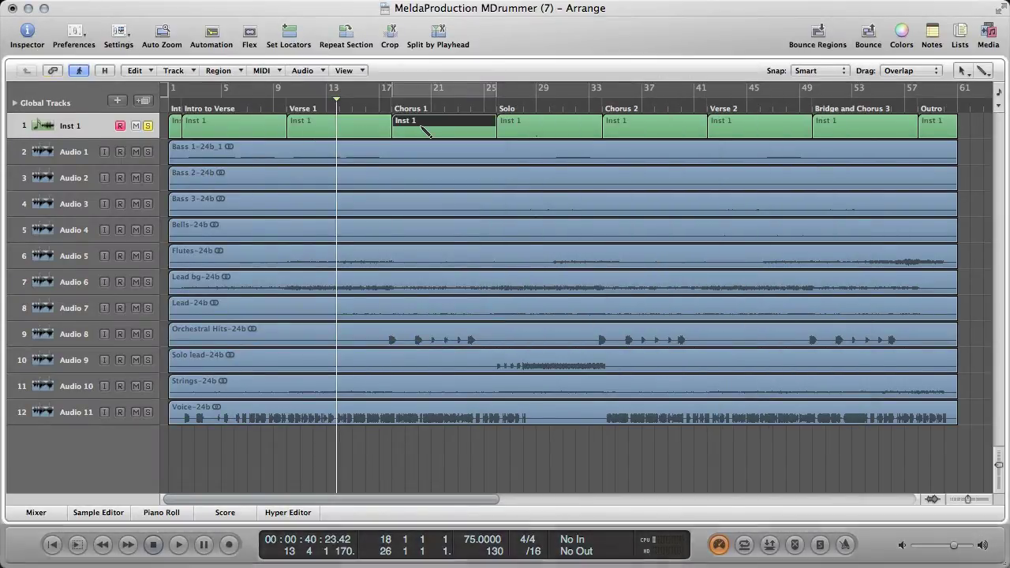
key("super+6")
scroll(402, 159, "up", 3)
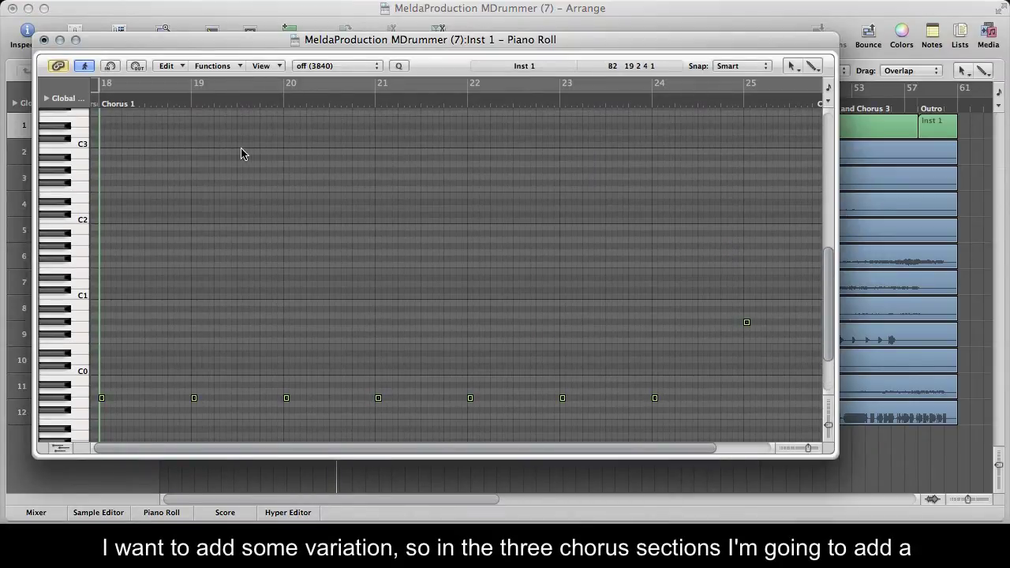
left_click(147, 145, "super")
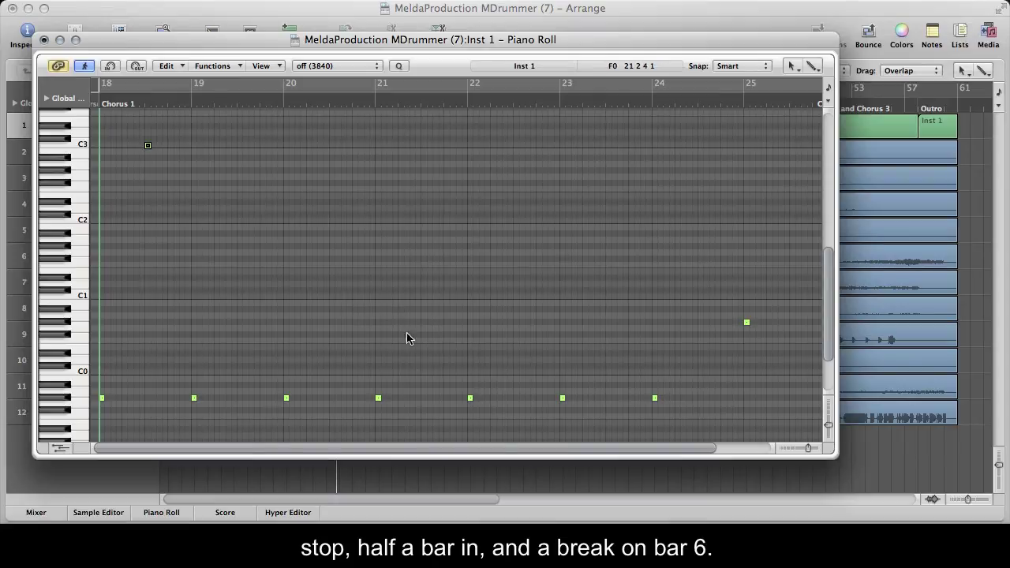
left_click_drag(551, 390, 577, 410)
key("alt+Up")
key("alt+Up")
key("alt+Up")
key("alt+Up")
key("alt+Up")
key("alt+Up")
key("alt+Up")
key("alt+Up")
key("alt+Up")
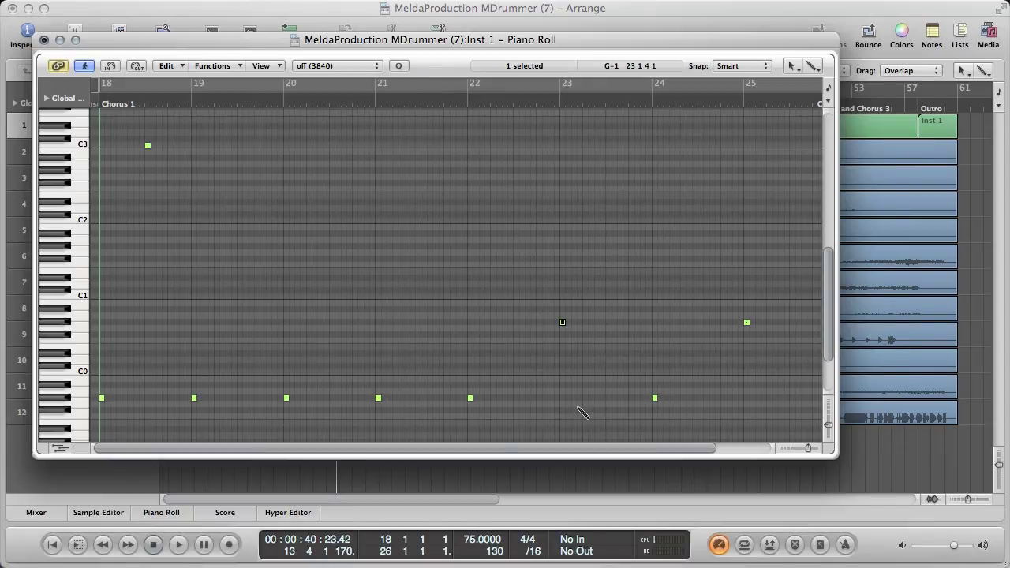
key("super+w")
Step: In Chorus 2, add a C3 stop note half a bar in and select the bar-6 note
left_click(636, 137)
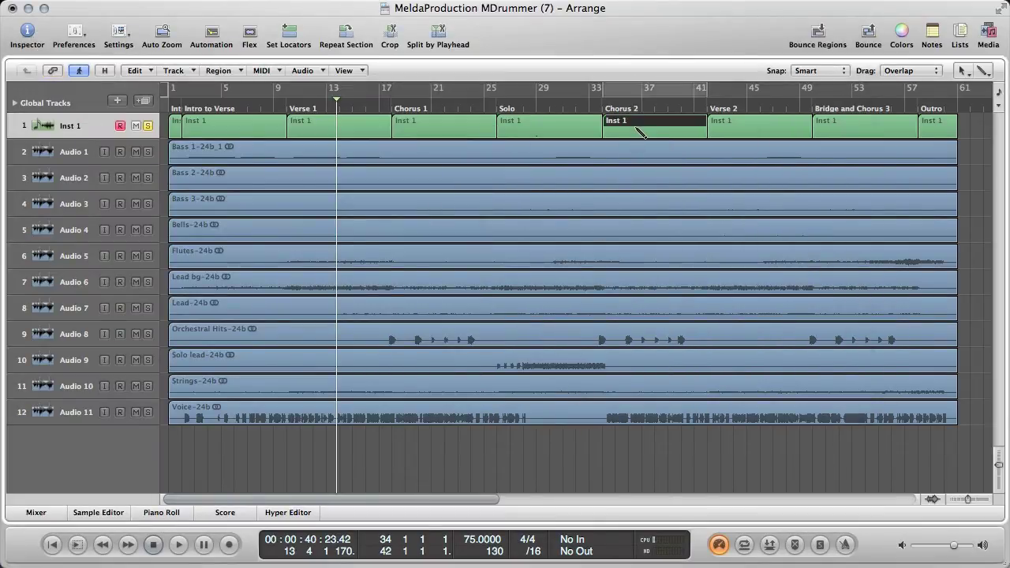
double_click(636, 128)
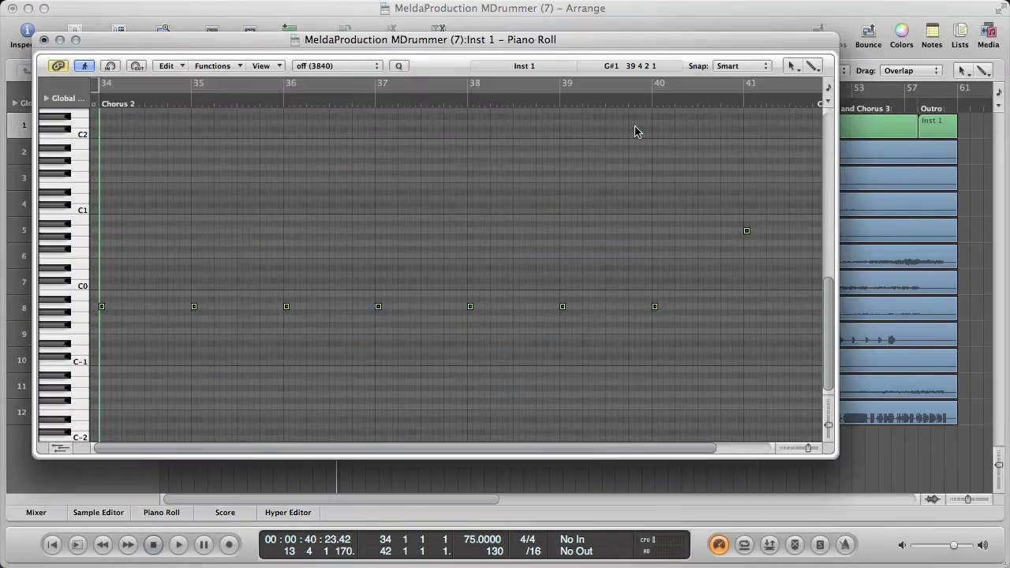
scroll(635, 126, "up", 5)
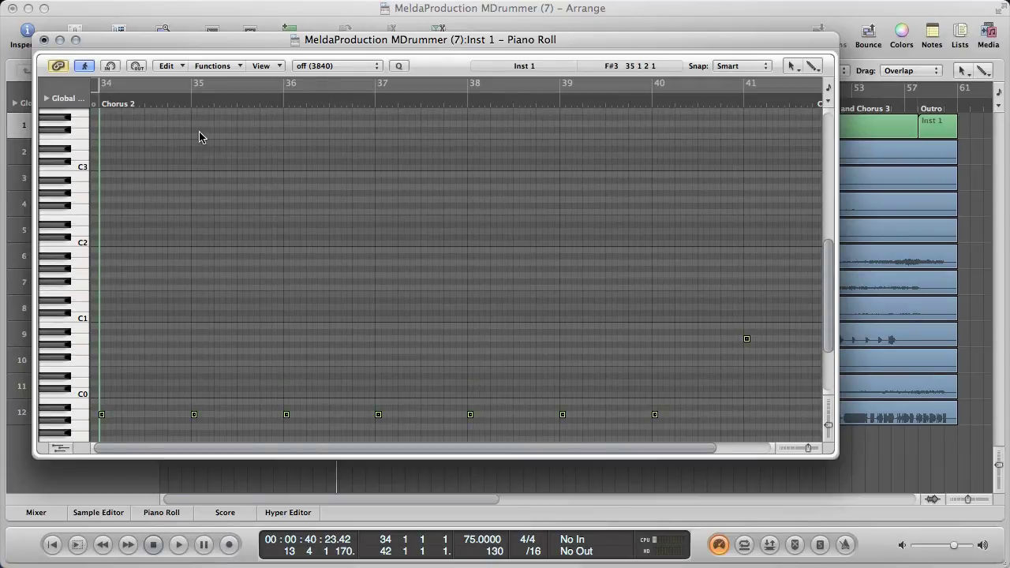
left_click(148, 168)
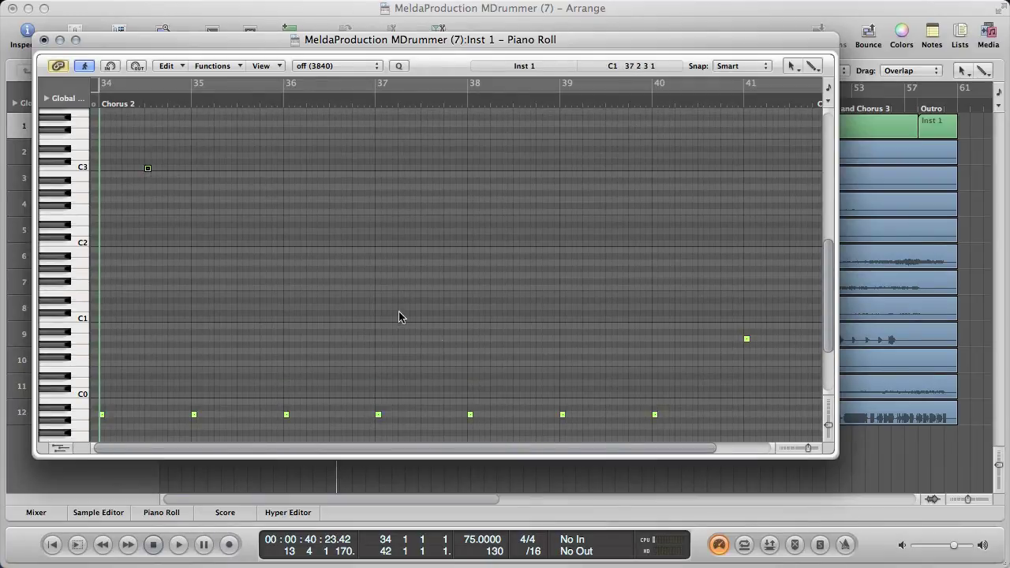
left_click_drag(542, 401, 588, 437)
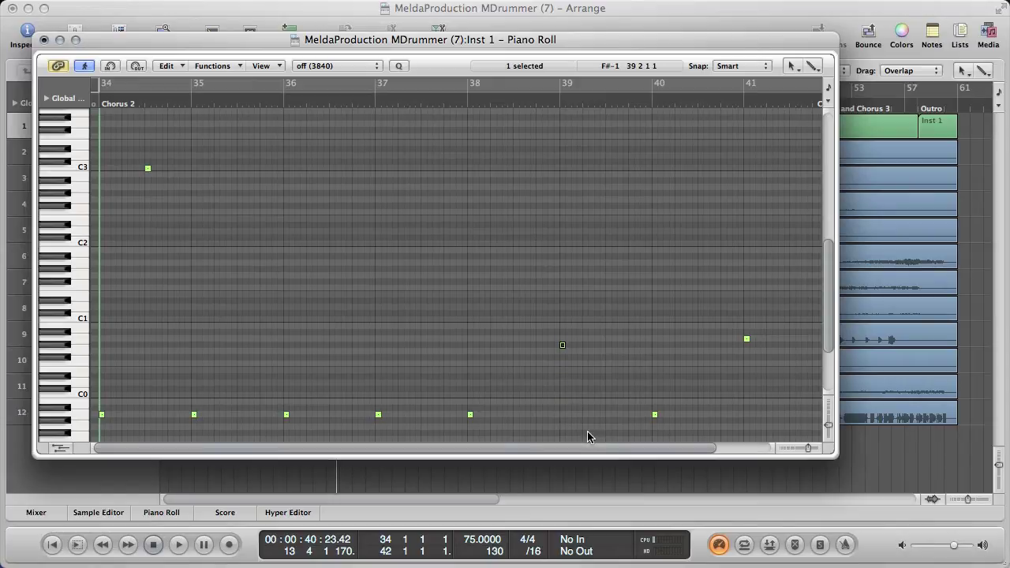
key("super+w")
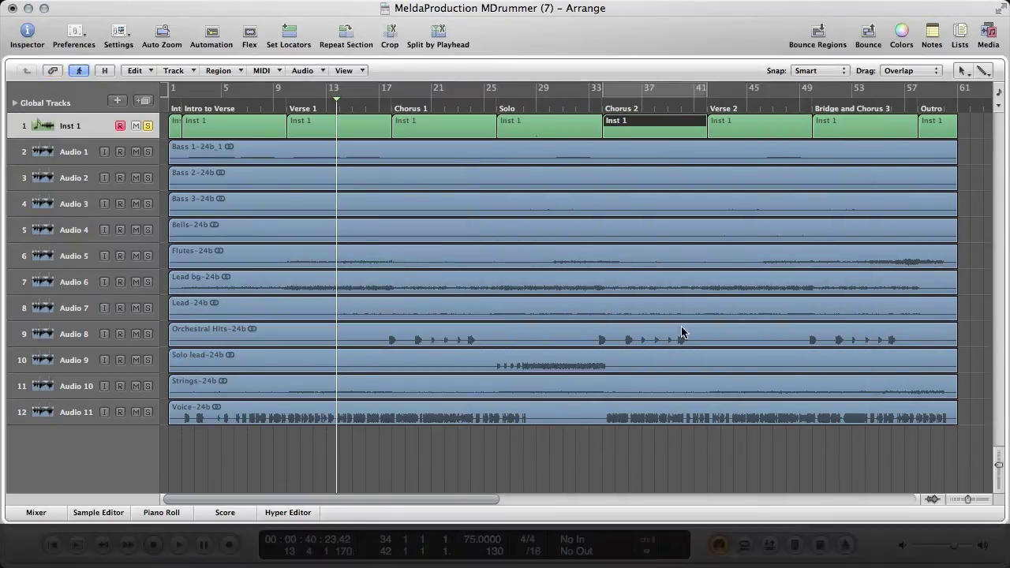
Step: Add a C3 stop at bar 50 and raise the bar-55 note in Bridge and Chorus 3, then show the mixer
left_click(821, 132)
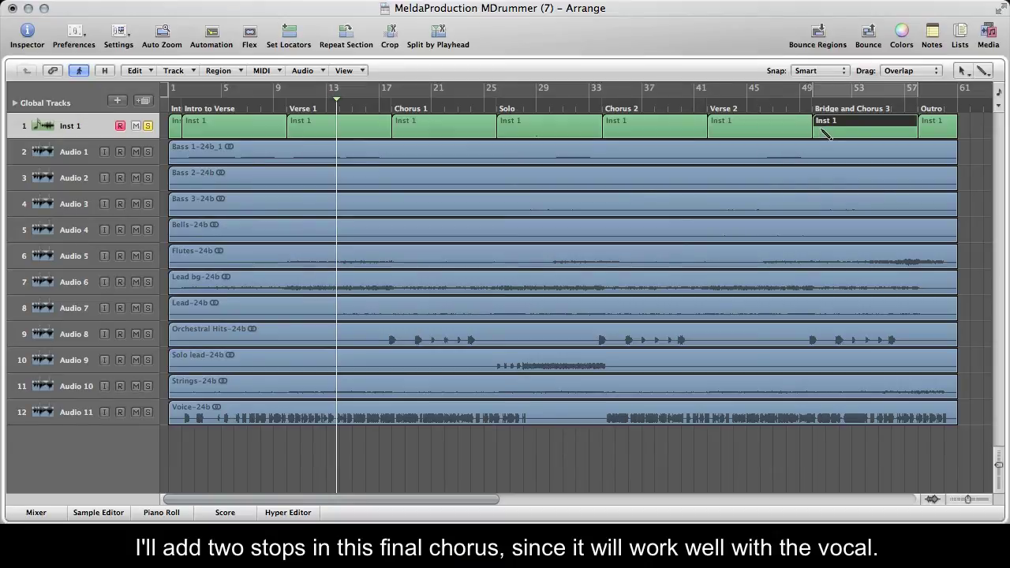
double_click(822, 132)
scroll(724, 156, "up", 3)
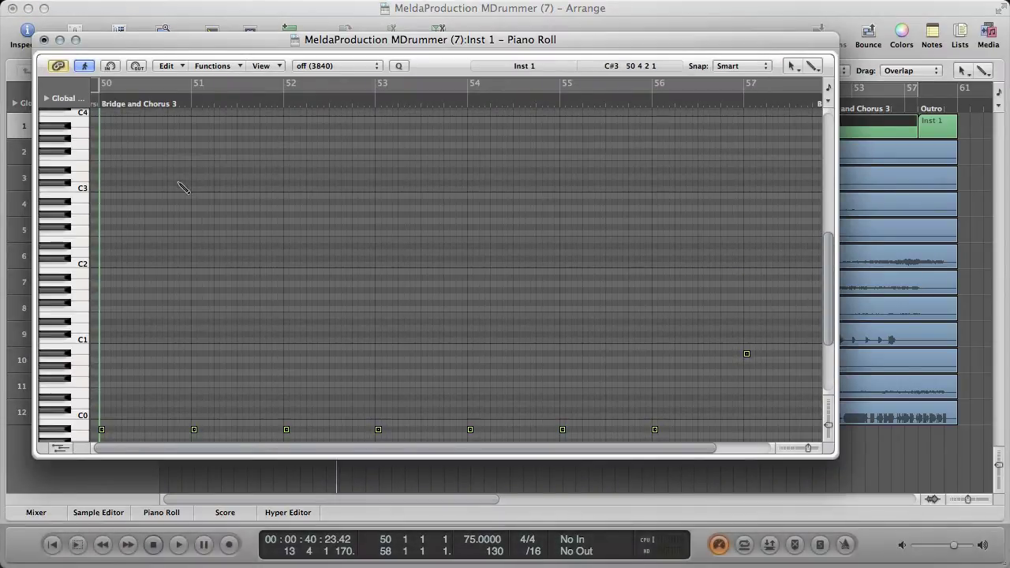
key("super+a")
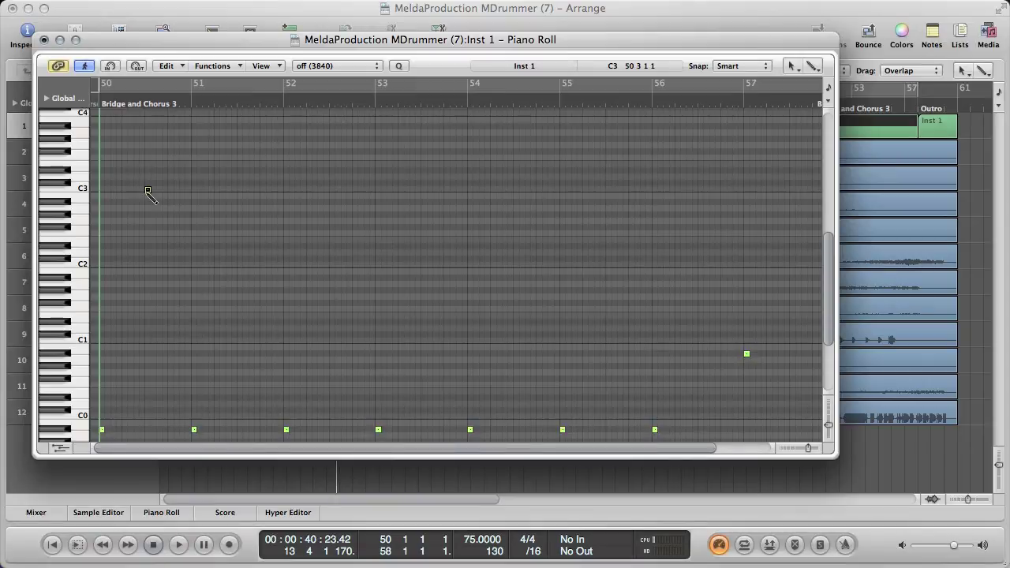
left_click(240, 190)
left_click(563, 429)
key("alt+Up")
key("alt+Up")
key("alt+Up")
key("alt+Up")
key("alt+Up")
key("alt+Up")
key("alt+Up")
key("alt+Up")
key("alt+Up")
key("alt+Up")
key("super+w")
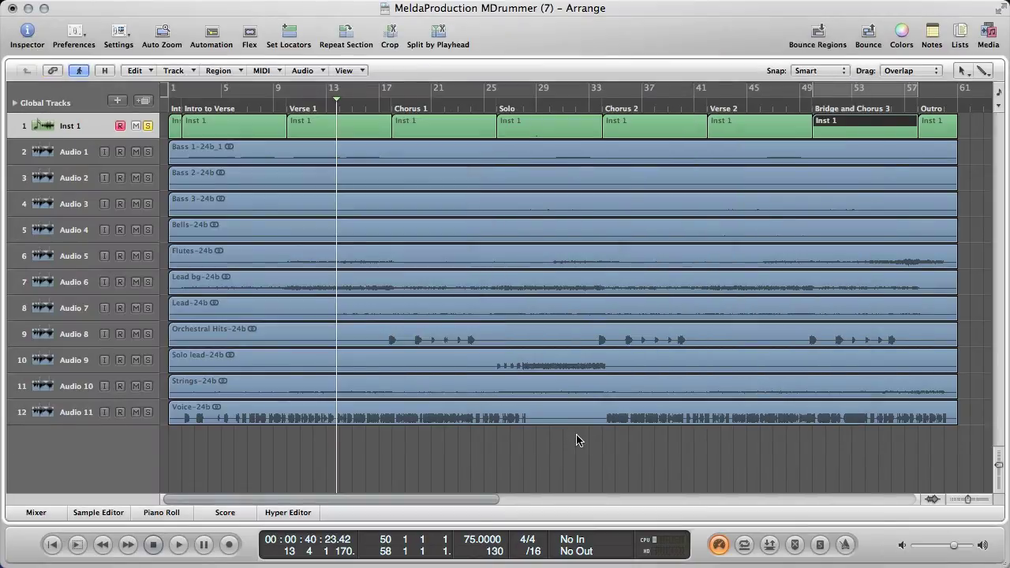
key("super+2")
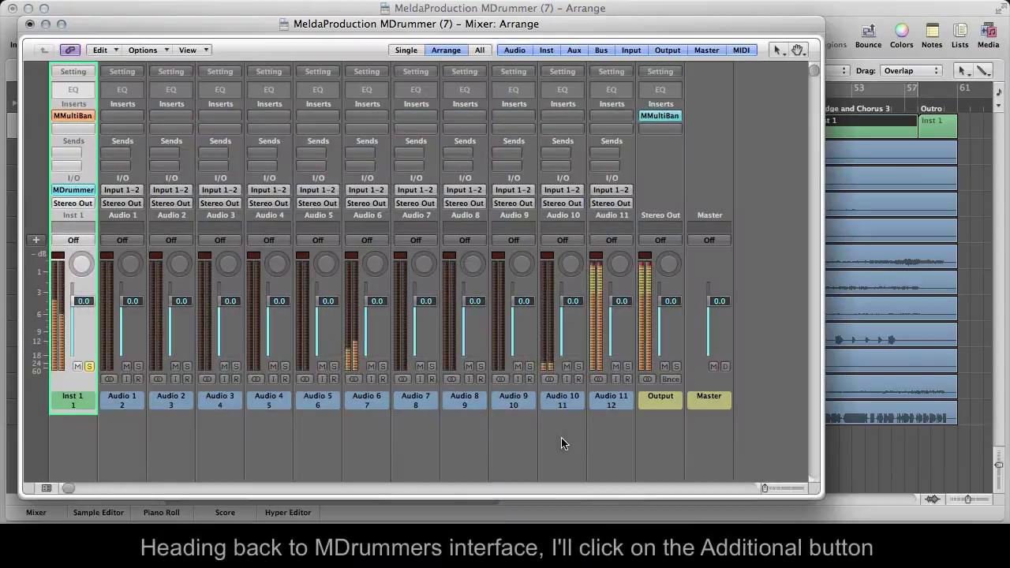
Step: Uncheck Random loops in MDrummer's additional rhythm properties, close all windows, and open the Intro region
left_click(75, 191)
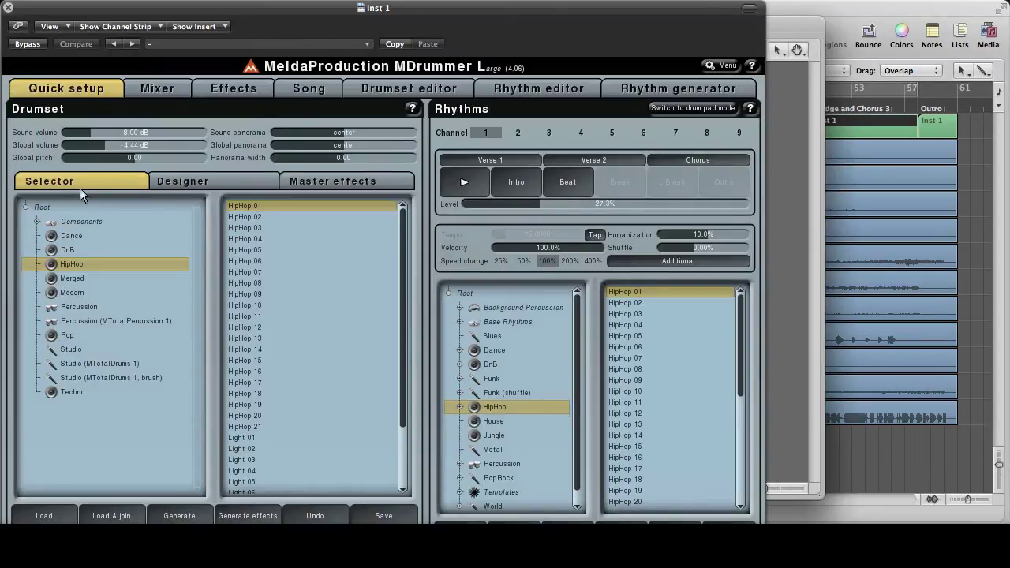
left_click(613, 263)
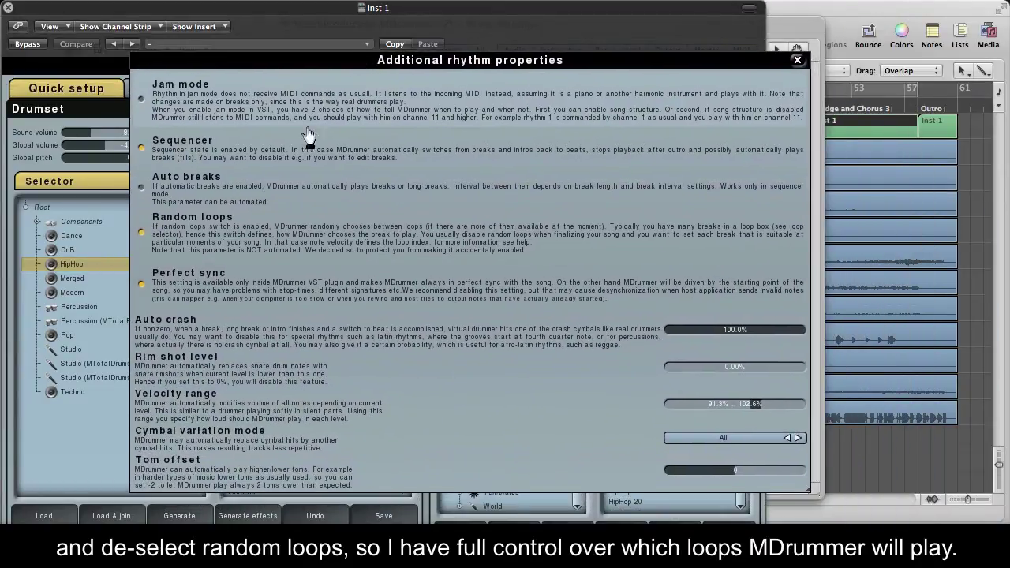
left_click(150, 227)
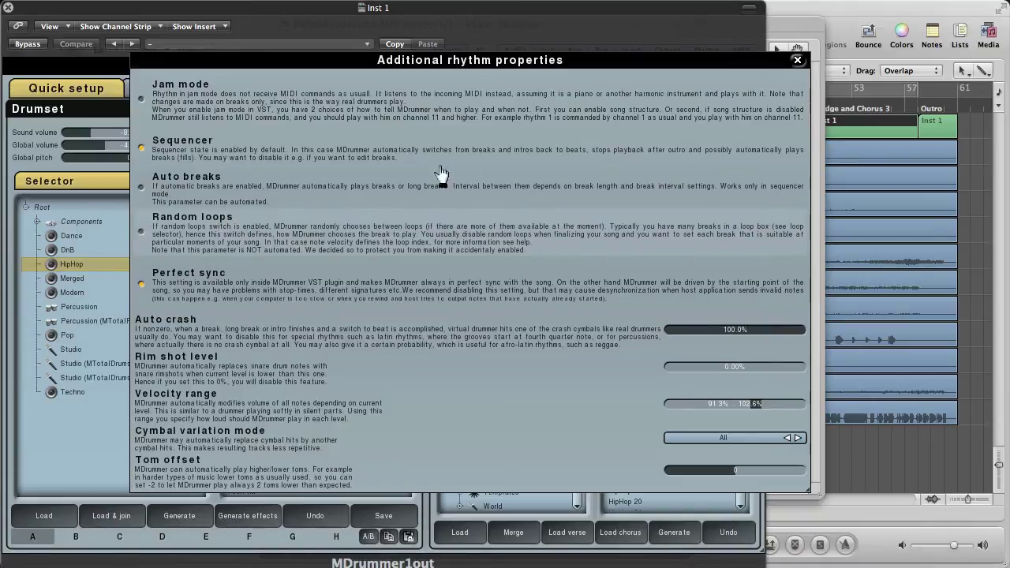
left_click(796, 60)
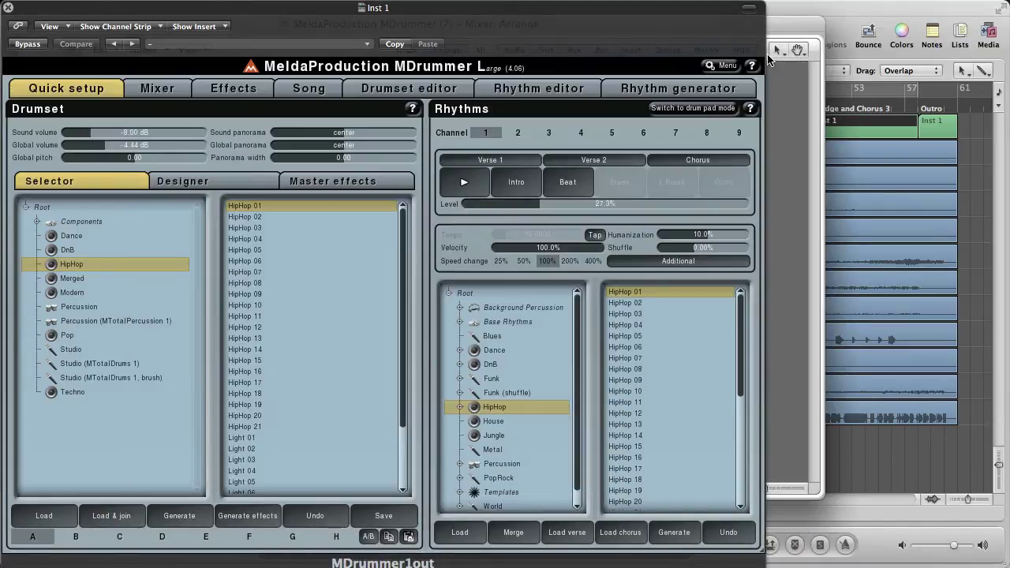
key("super+w")
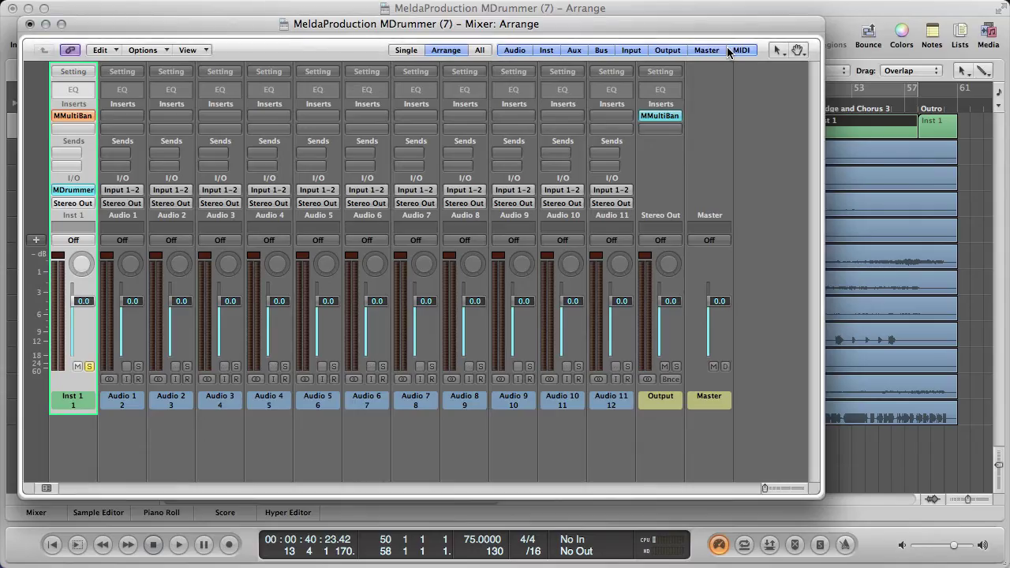
key("super+w")
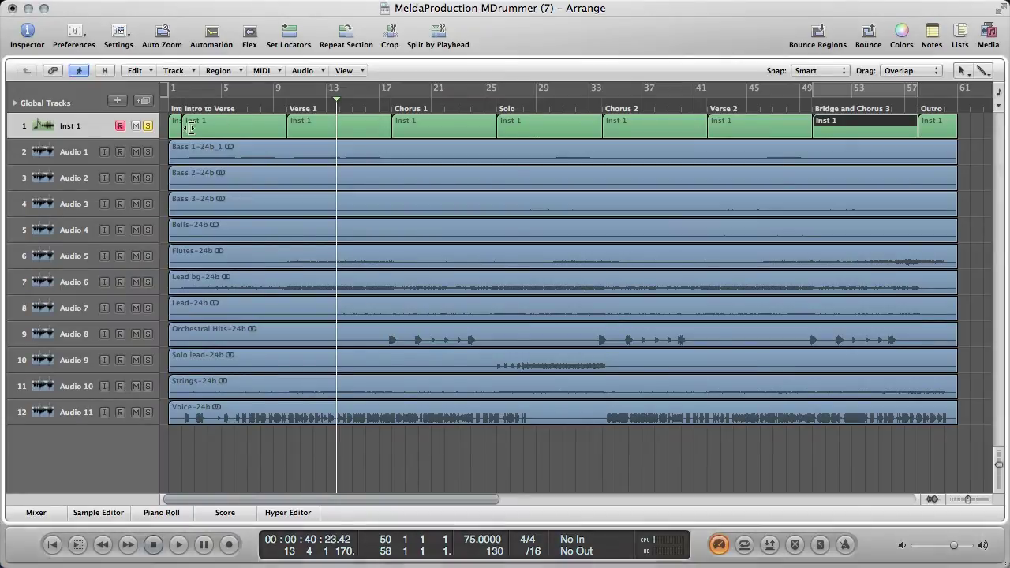
double_click(174, 128)
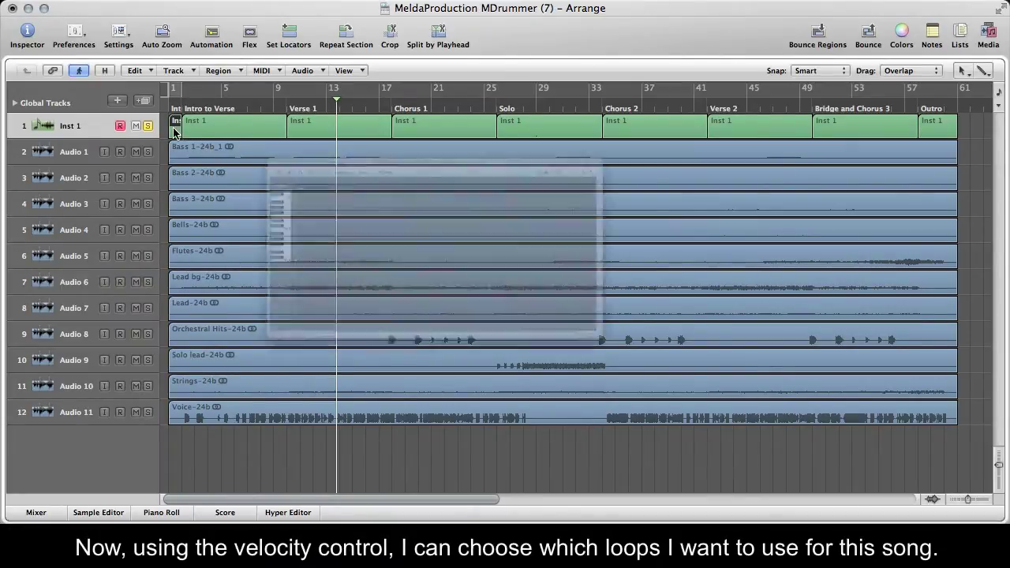